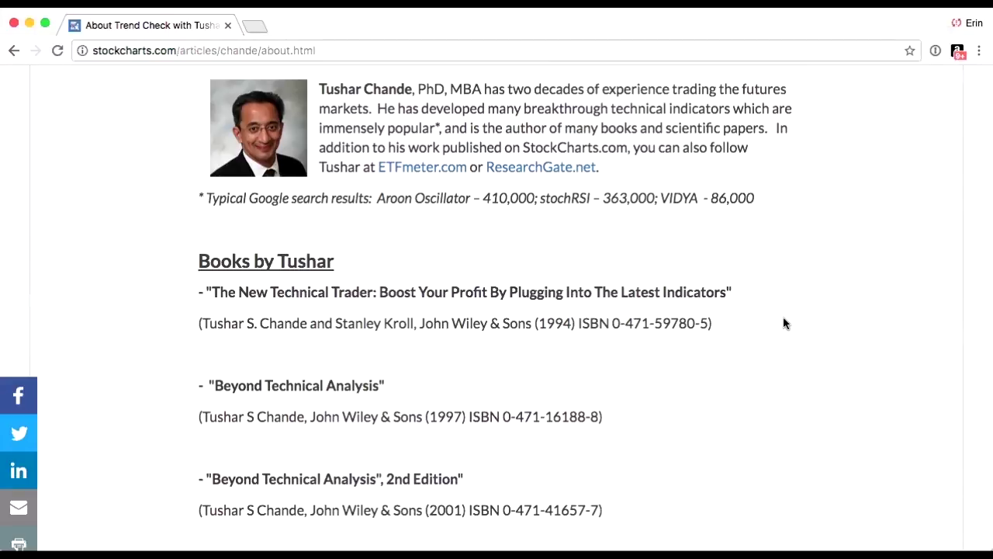
Read the Trend Check author's biography and book list, plus the opening sections of the Chande Trend Meter article.
scroll(783, 323, "up", 2)
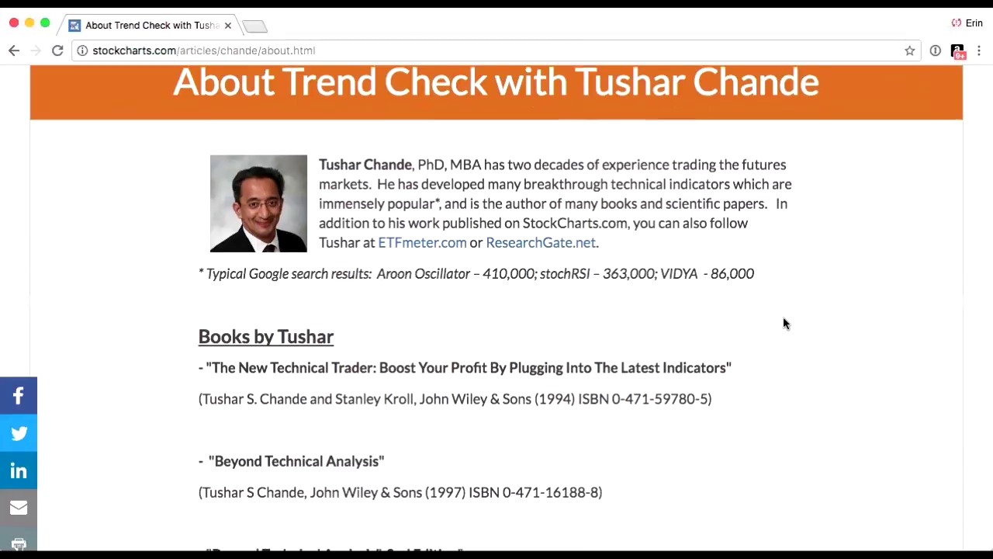
scroll(783, 323, "down", 1)
scroll(783, 323, "up", 1)
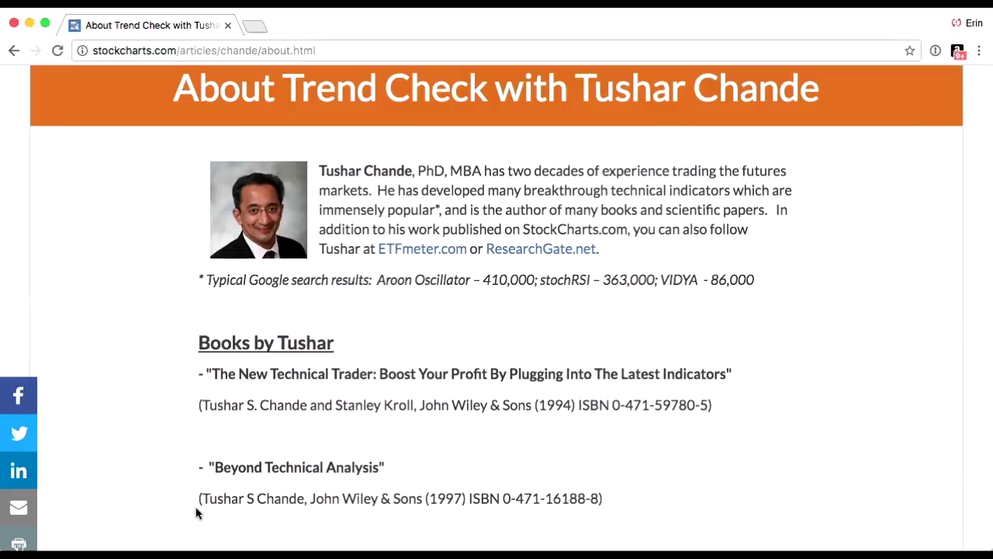
scroll(196, 512, "down", 2)
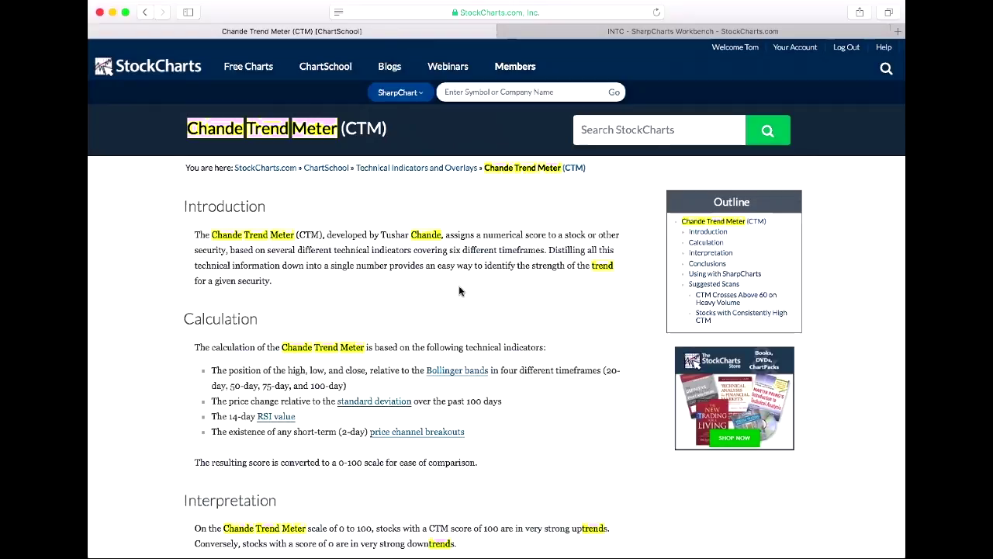
scroll(425, 310, "down", 2)
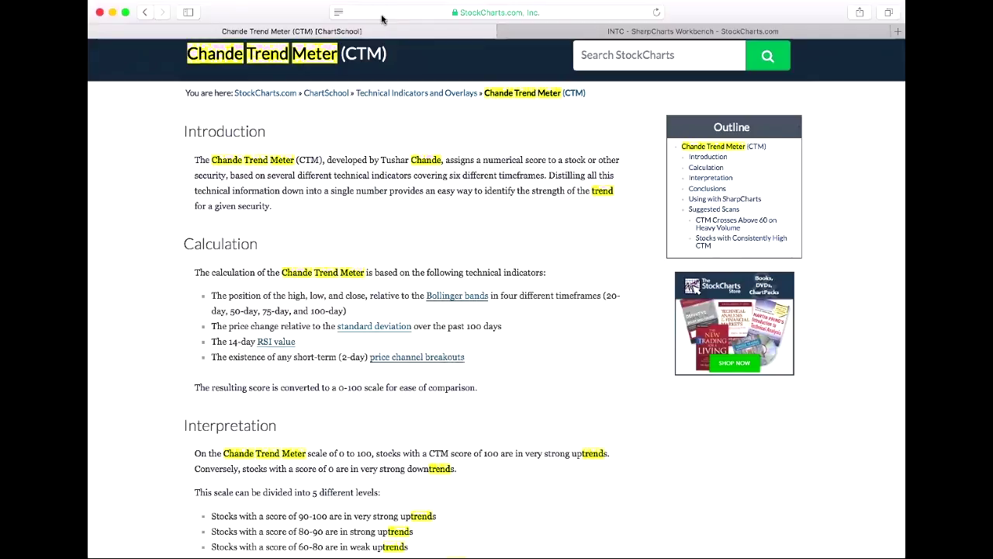
Bring up the INTC SharpCharts workbench and examine the weekly chart's MACD, price, volume and CTM panels and the chart settings.
left_click(560, 36)
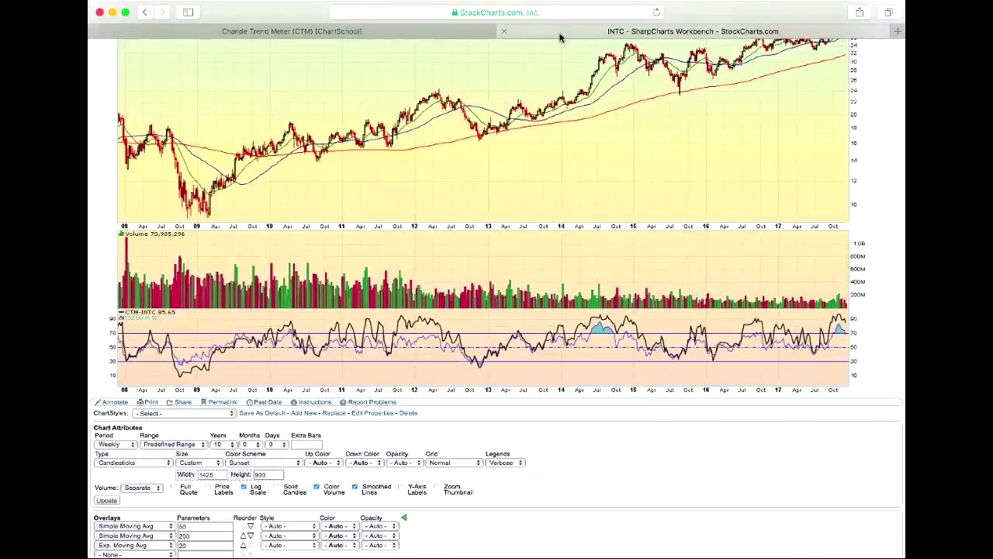
scroll(532, 122, "up", 4)
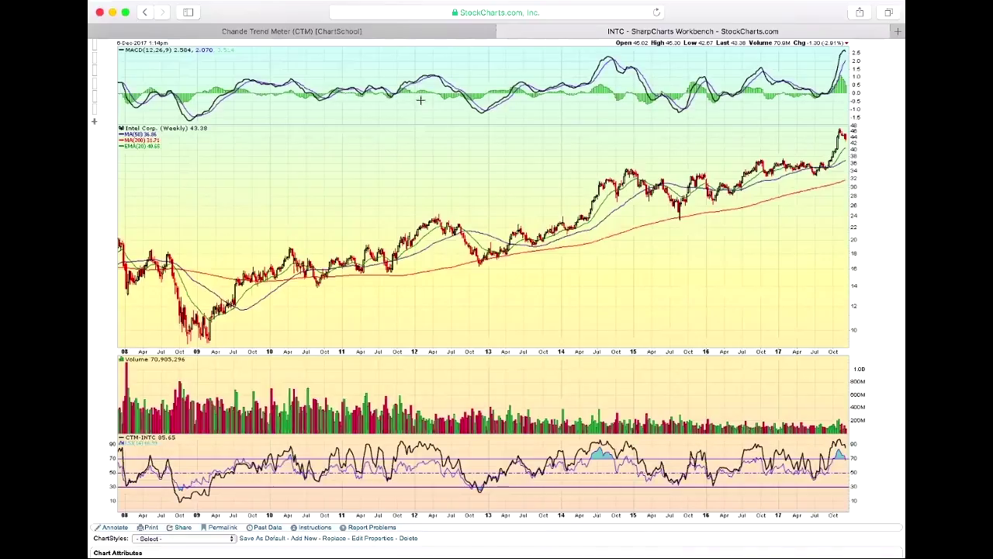
scroll(429, 109, "down", 2)
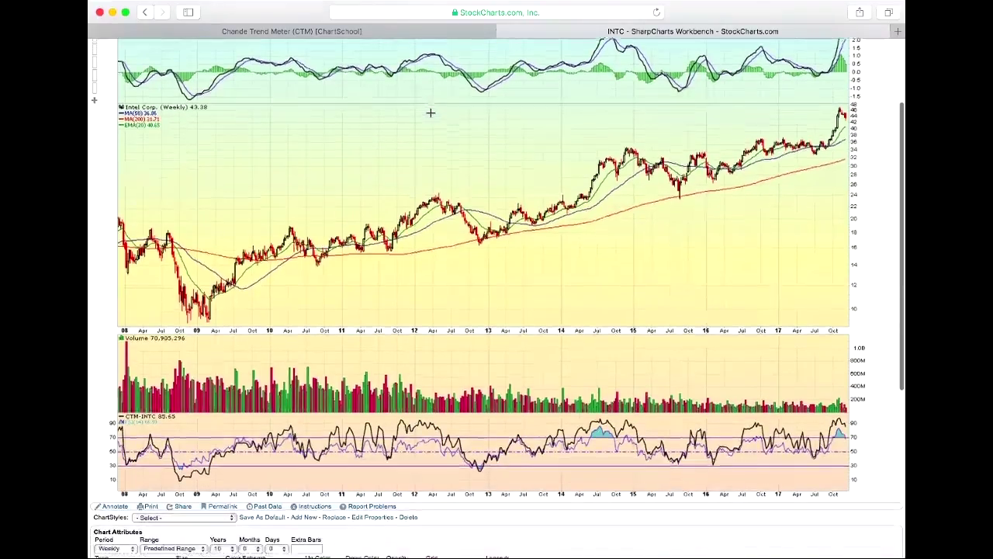
scroll(431, 113, "down", 3)
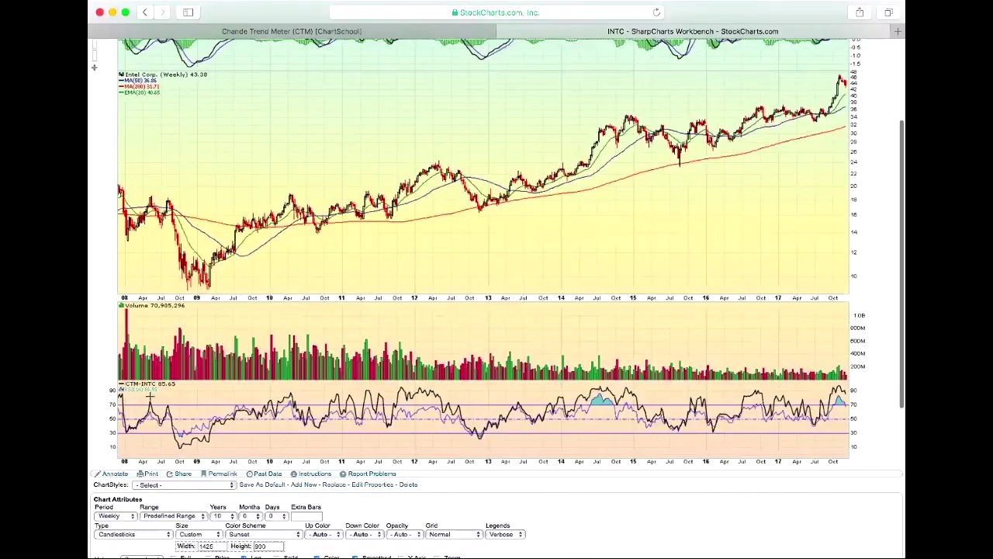
scroll(314, 400, "down", 5)
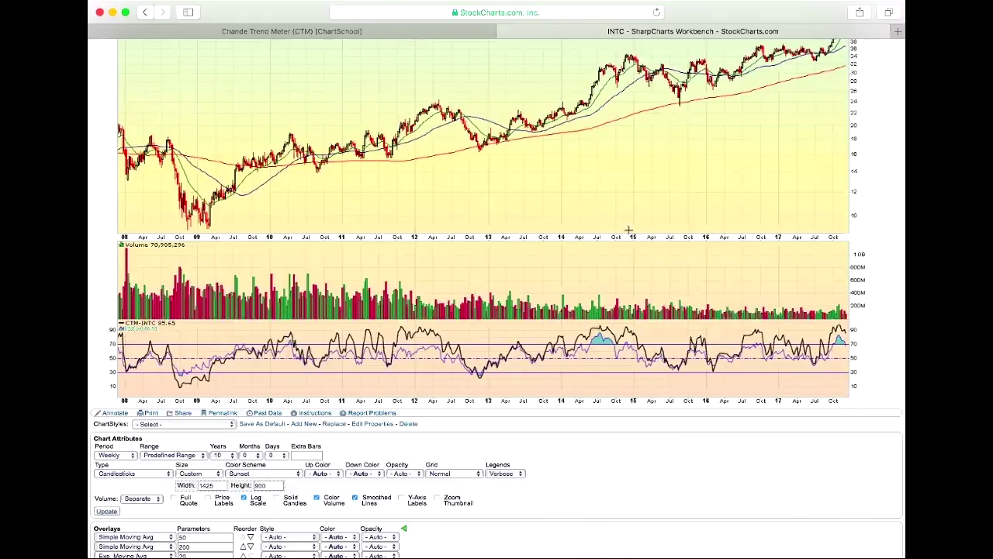
scroll(622, 196, "up", 2)
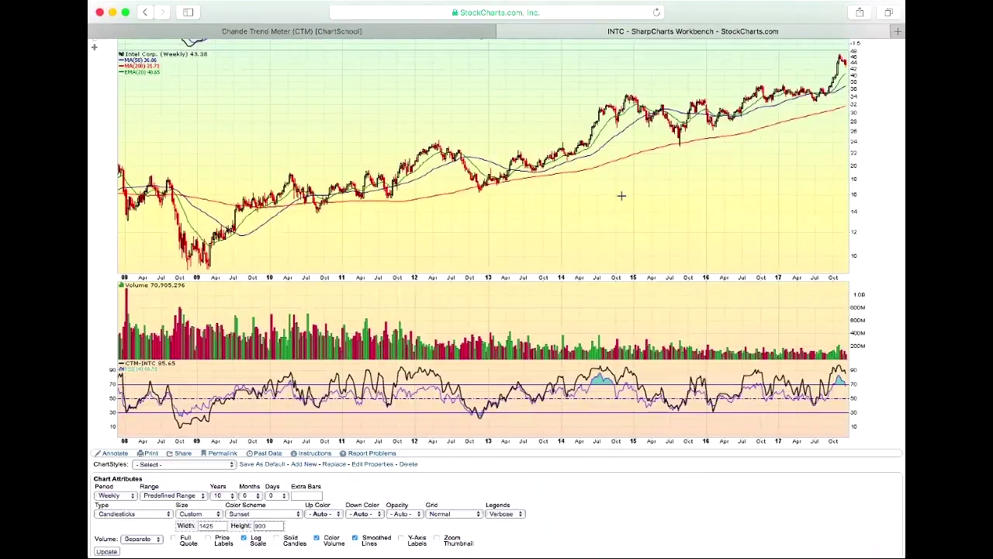
scroll(621, 196, "down", 1)
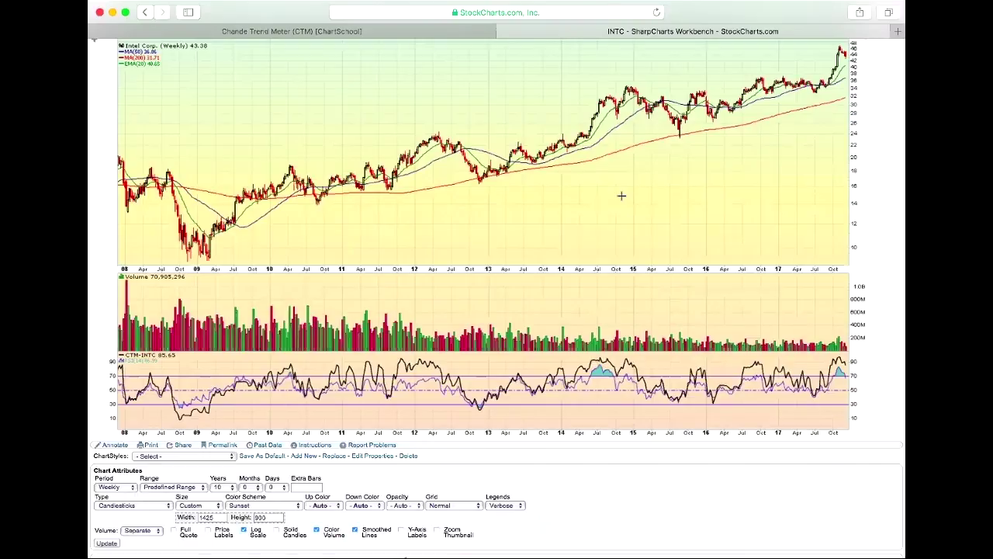
scroll(620, 196, "up", 5)
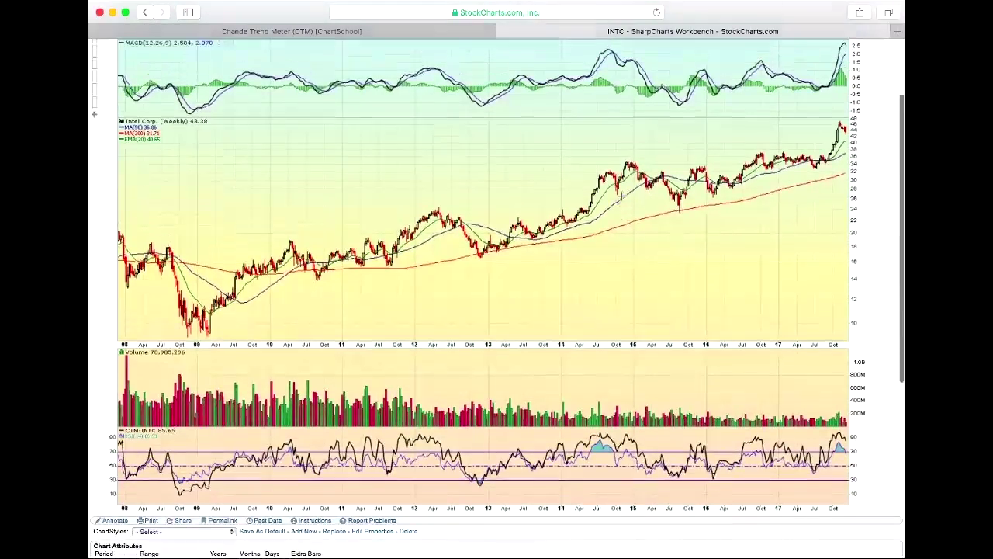
scroll(621, 195, "up", 2)
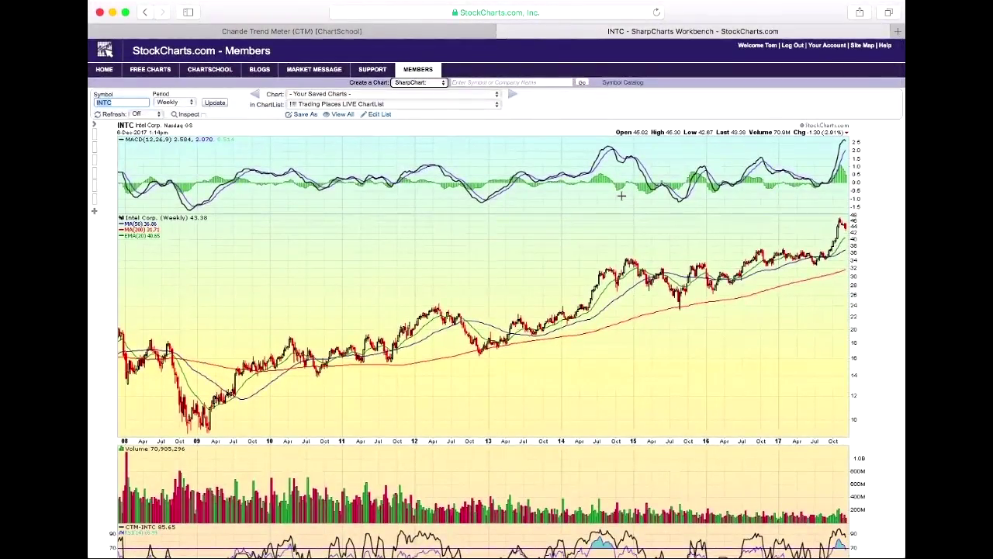
scroll(620, 196, "down", 2)
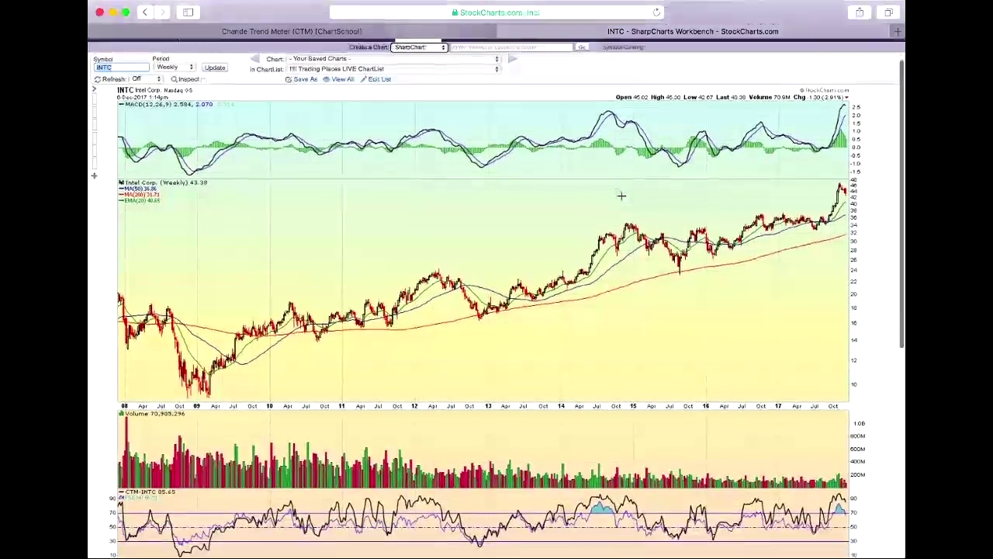
scroll(621, 195, "down", 5)
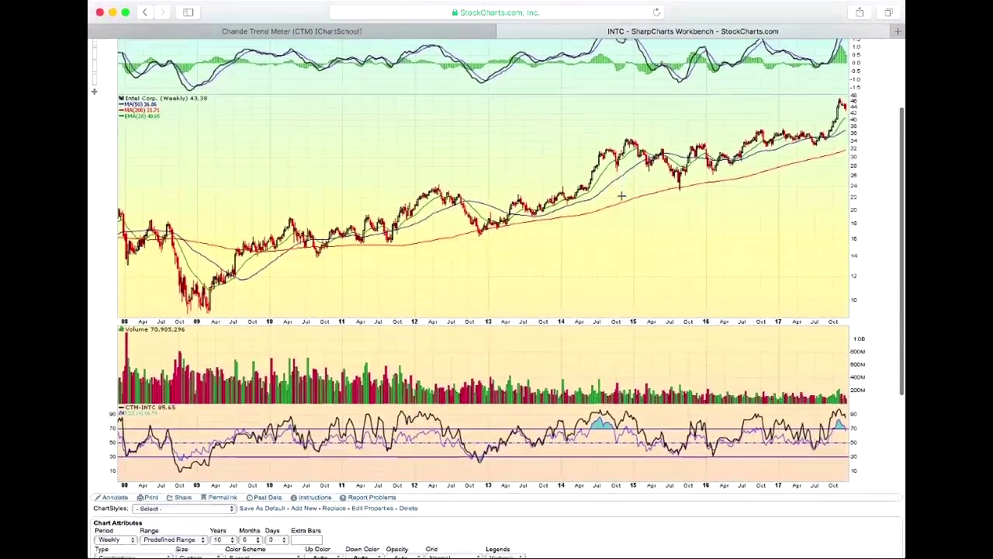
scroll(621, 196, "down", 1)
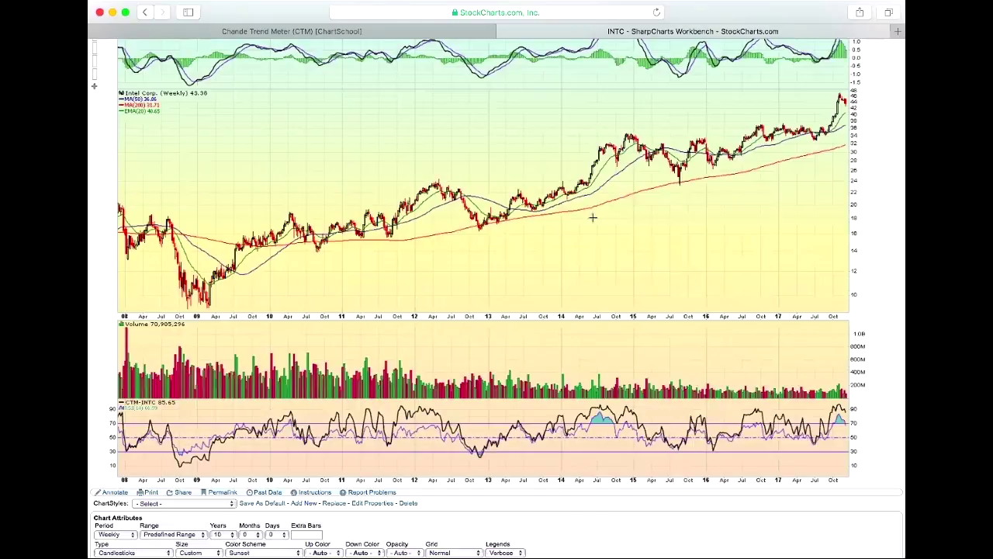
Annotate the INTC chart with two red vertical lines across all panels, one in early 2012 and one around May 2012.
scroll(552, 232, "down", 2)
left_click(114, 478)
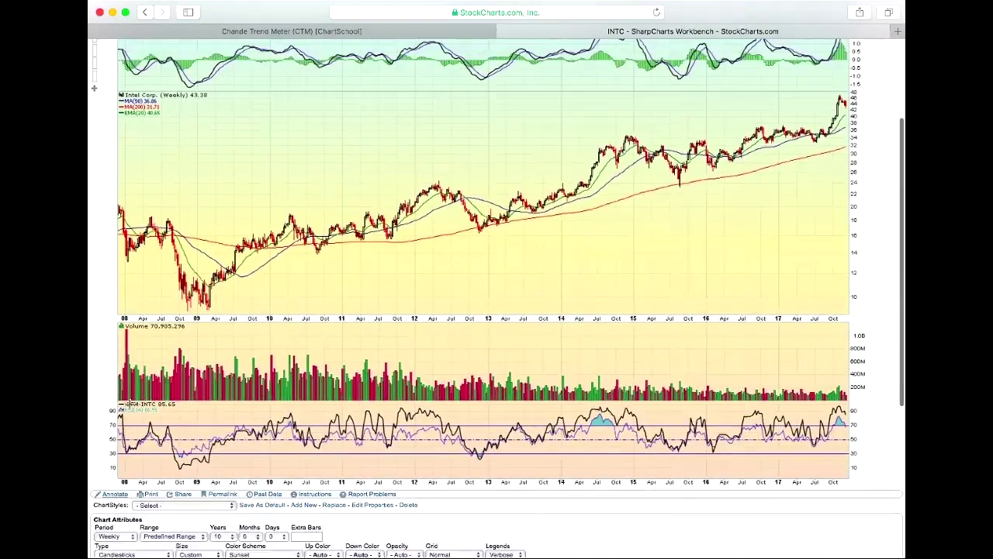
left_click(99, 148)
left_click(146, 164)
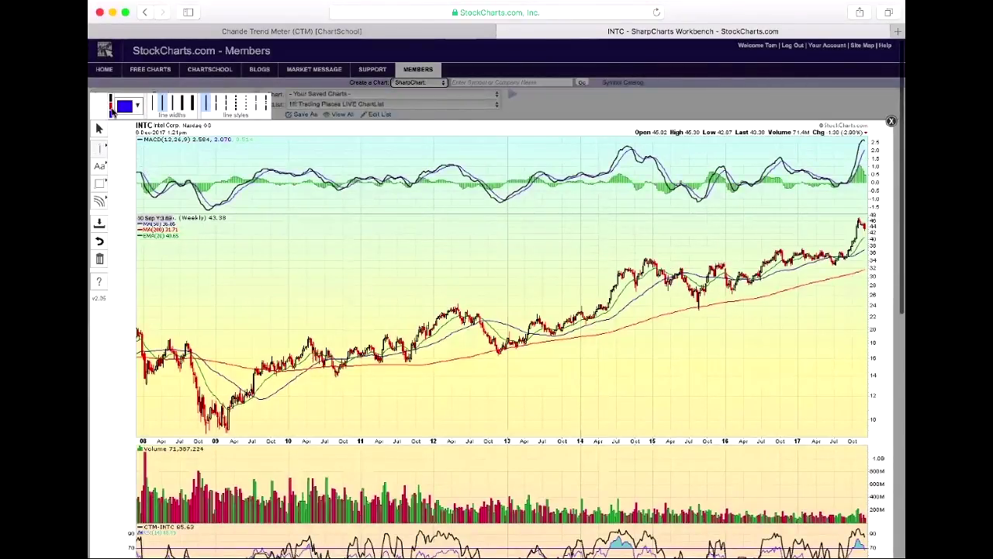
left_click(123, 105)
left_click_drag(404, 208, 459, 210)
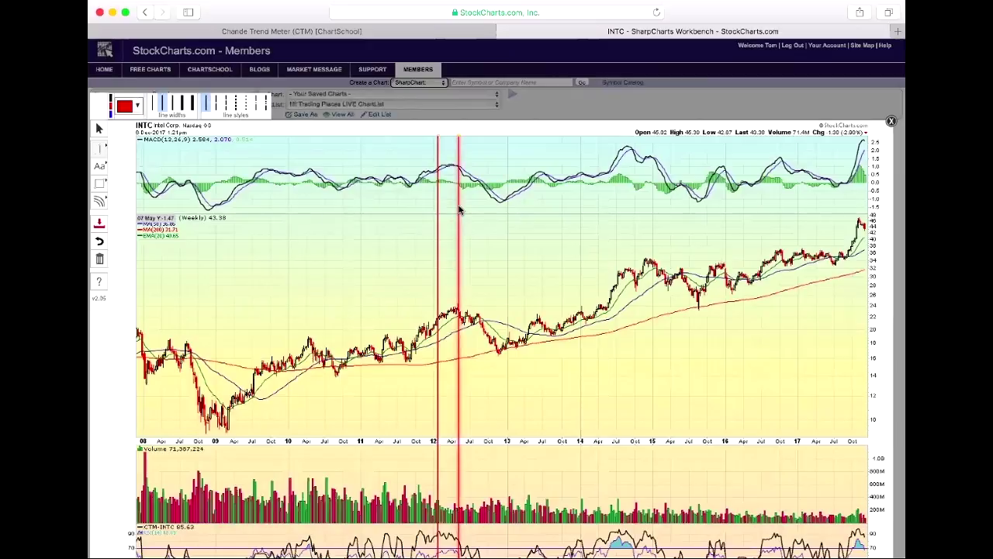
Compare price, MACD and CTM around the two red lines, and exit the annotation mode without saving the changes.
scroll(520, 247, "down", 2)
scroll(522, 249, "down", 1)
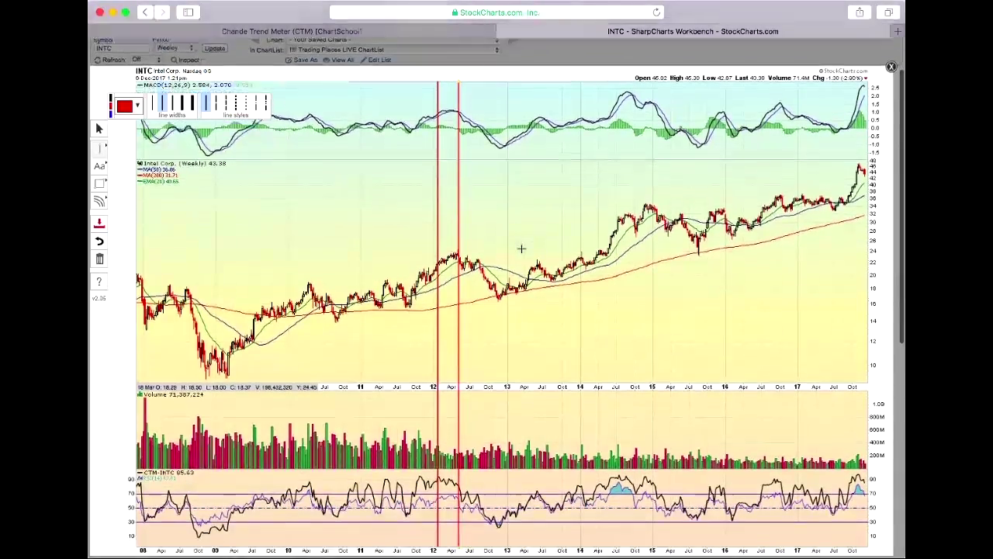
scroll(522, 248, "up", 1)
scroll(522, 248, "down", 1)
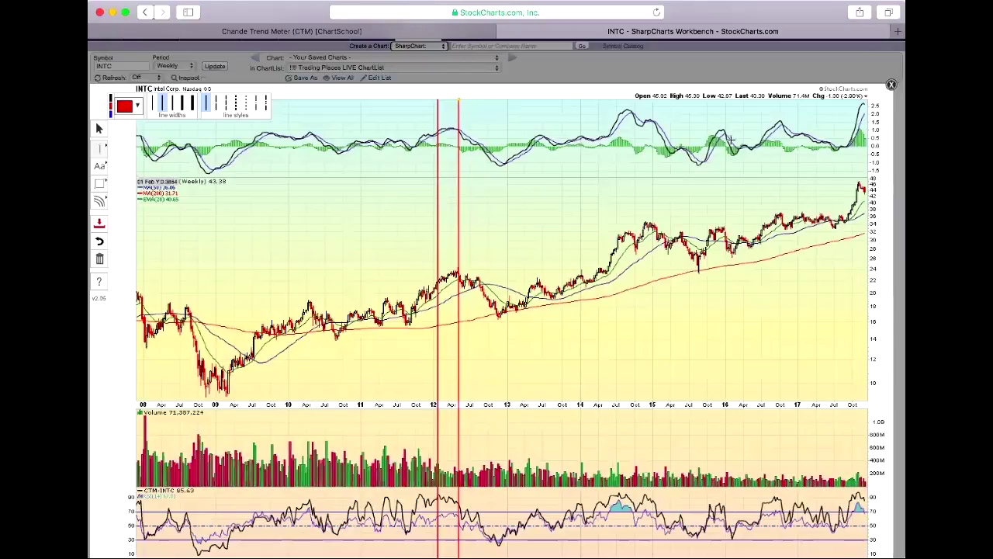
left_click(891, 85)
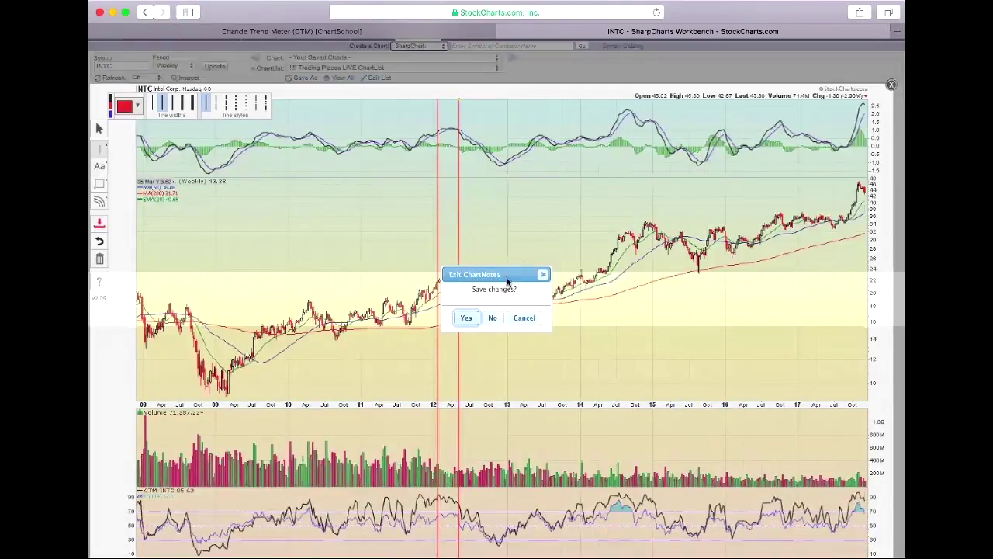
left_click(495, 319)
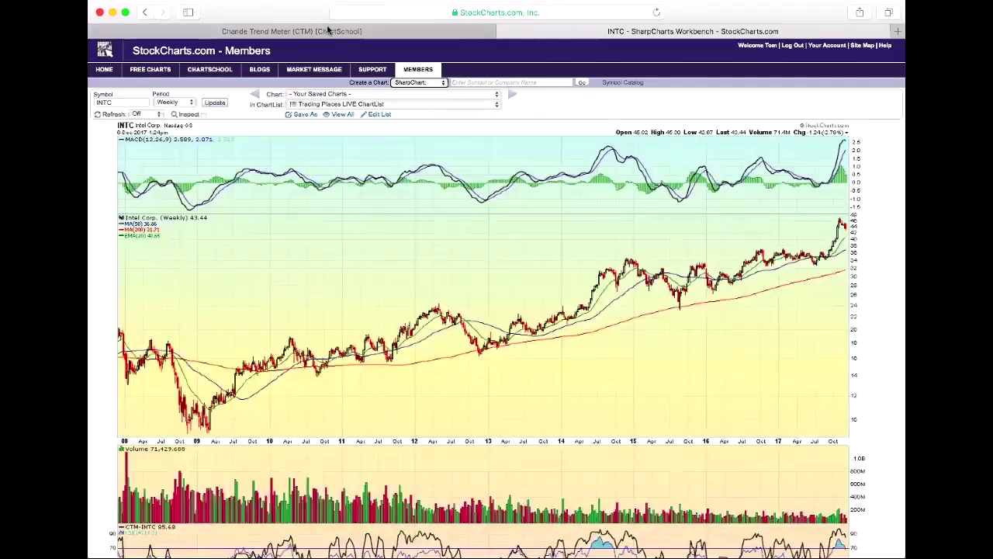
left_click(328, 31)
scroll(339, 49, "up", 2)
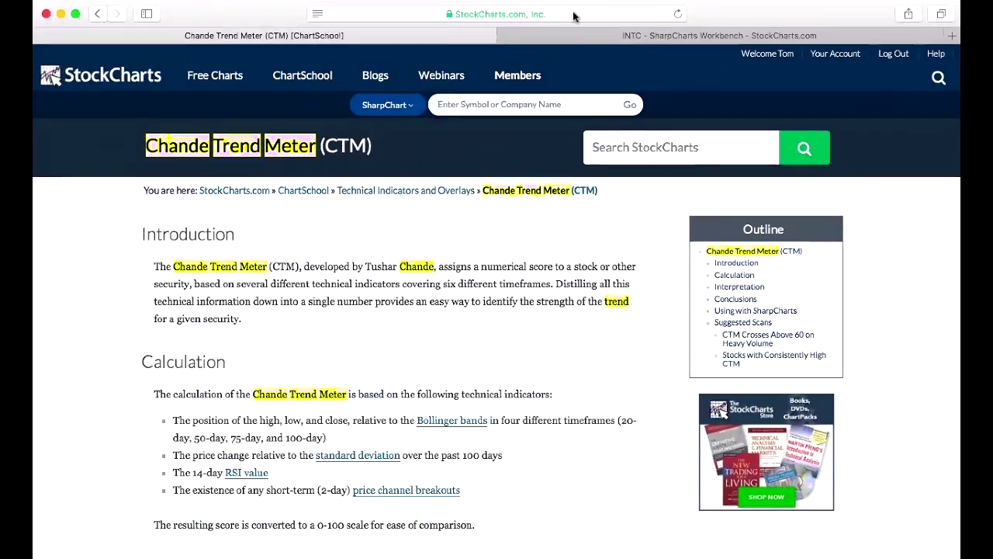
left_click(553, 12)
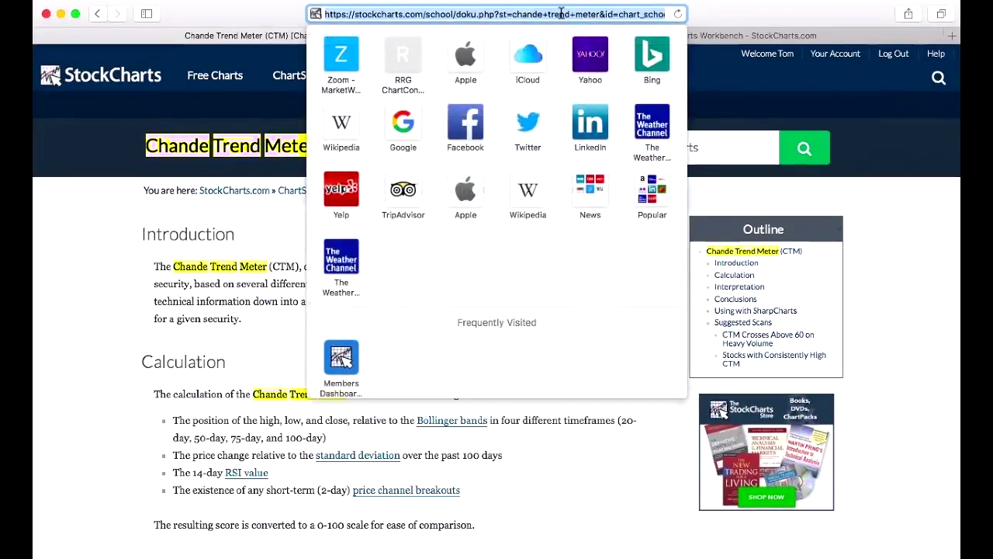
type("www")
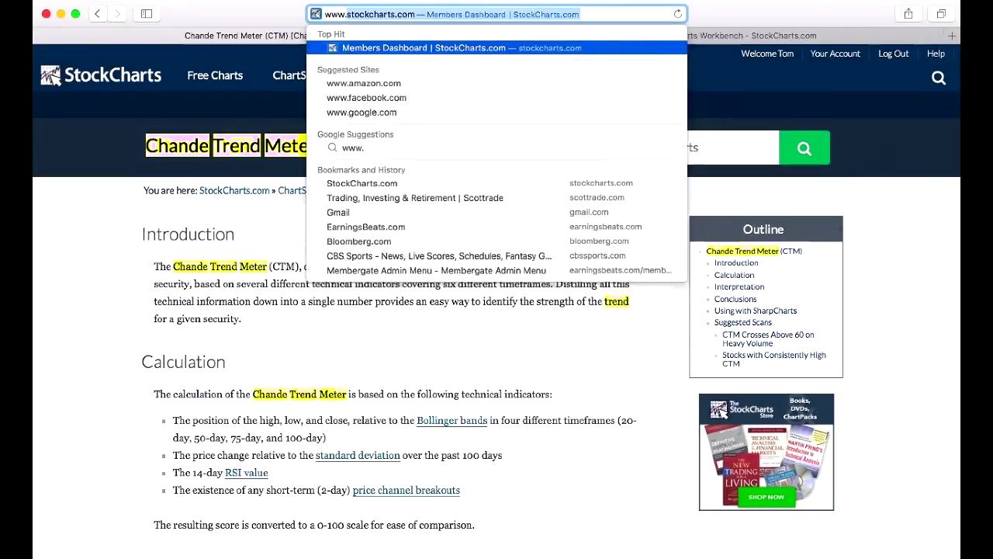
type(".etfme")
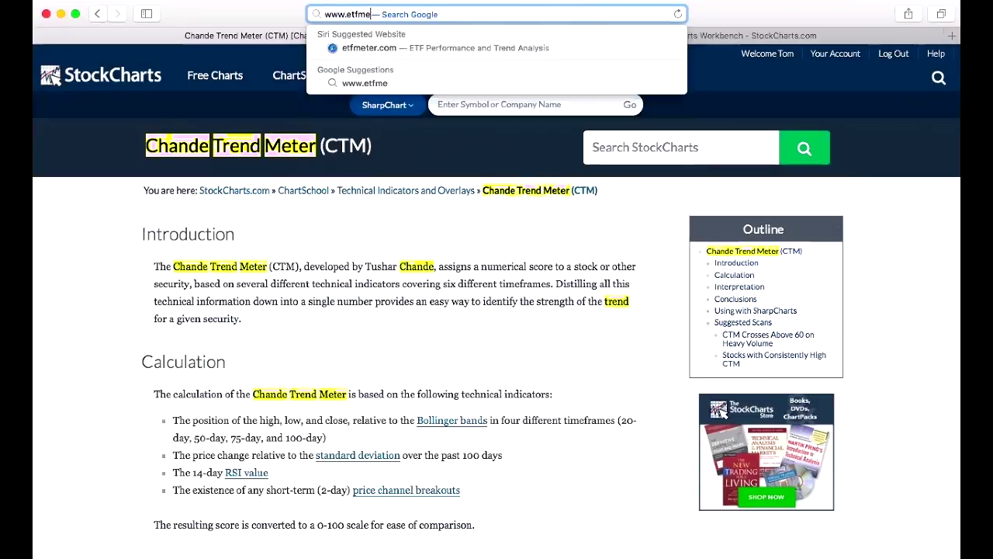
type("ter.co")
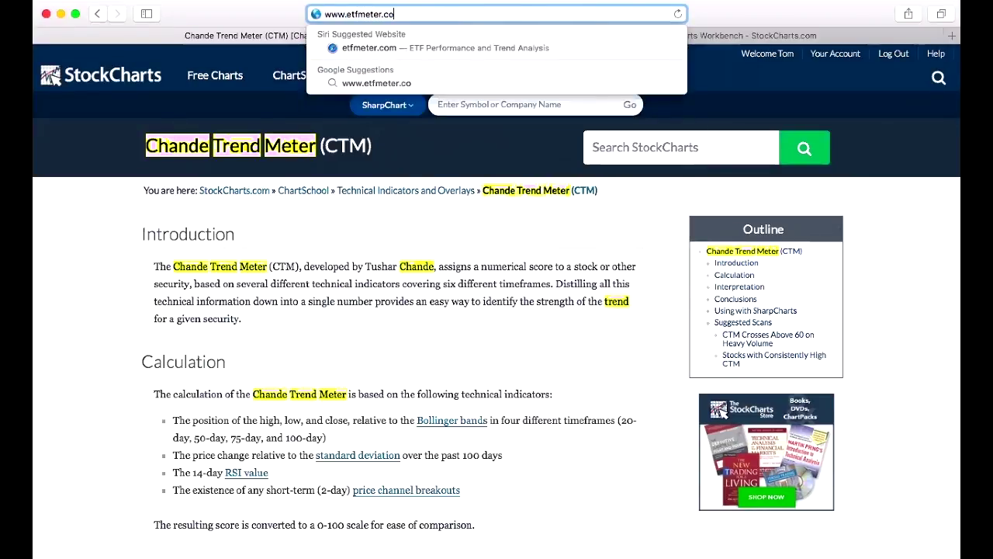
type("m")
key("Return")
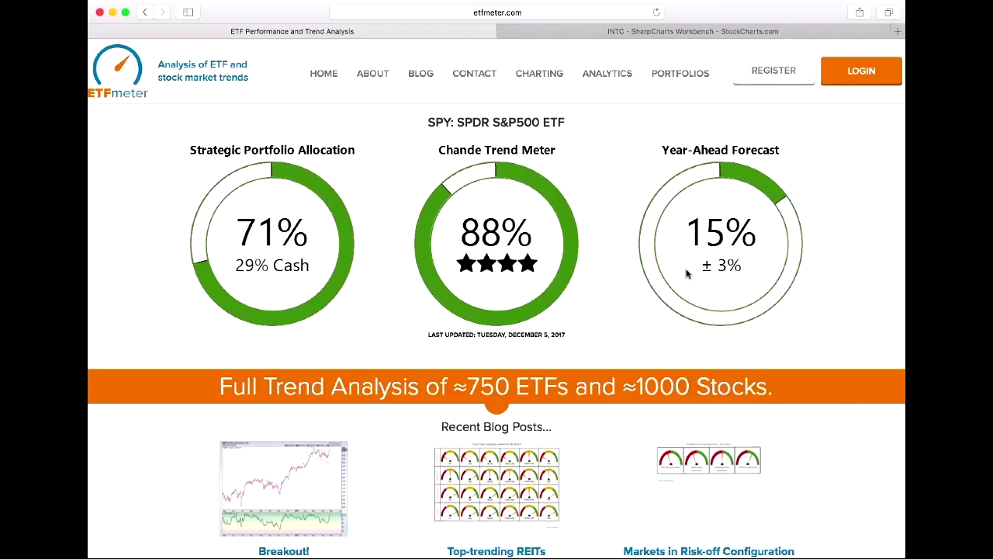
Look through the ETFmeter home page, open the full list of blog posts and browse its entries.
scroll(686, 271, "down", 4)
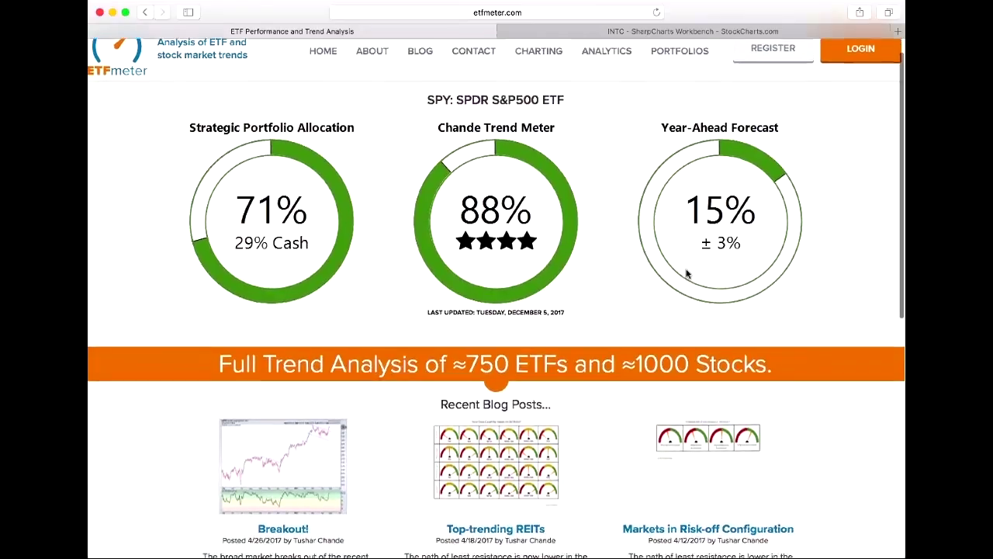
scroll(685, 271, "down", 6)
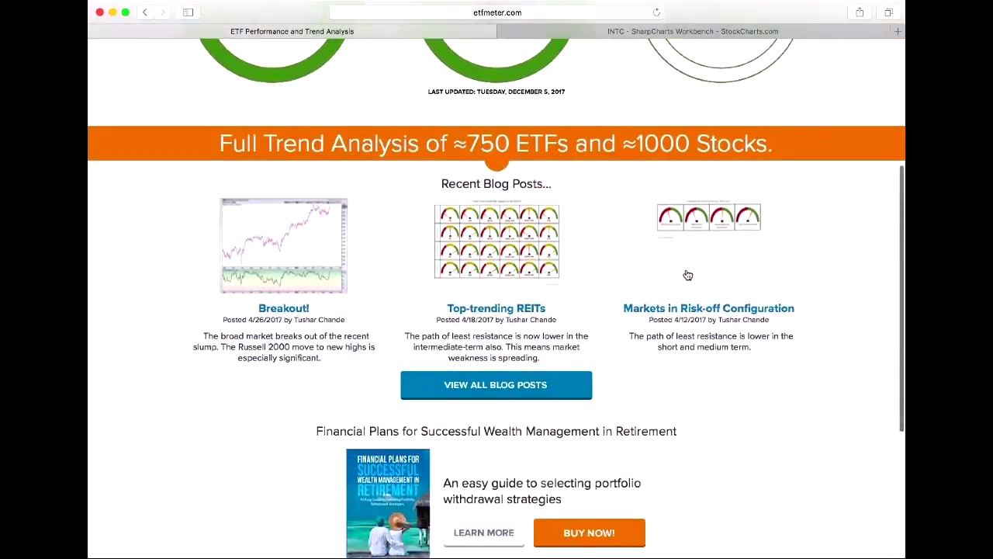
scroll(686, 272, "down", 2)
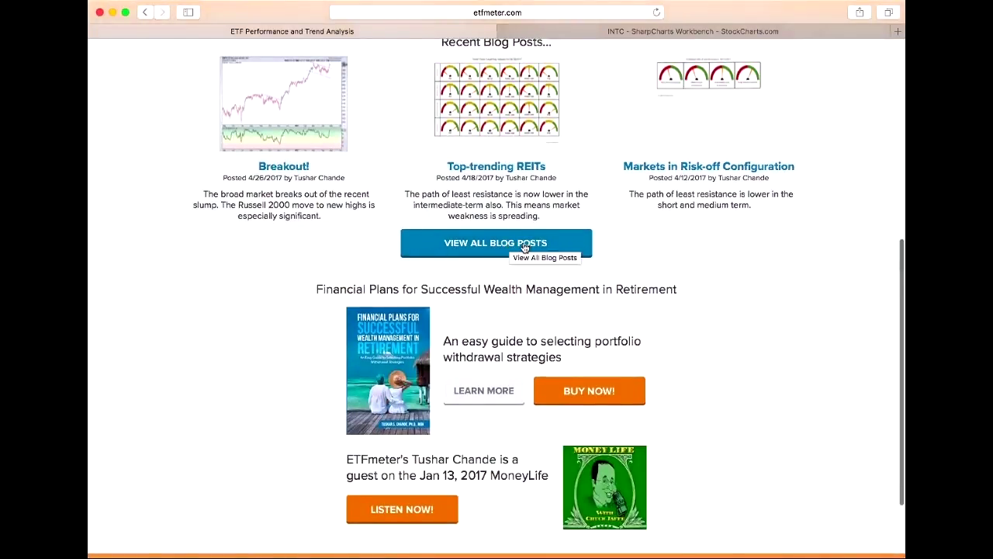
left_click(482, 243)
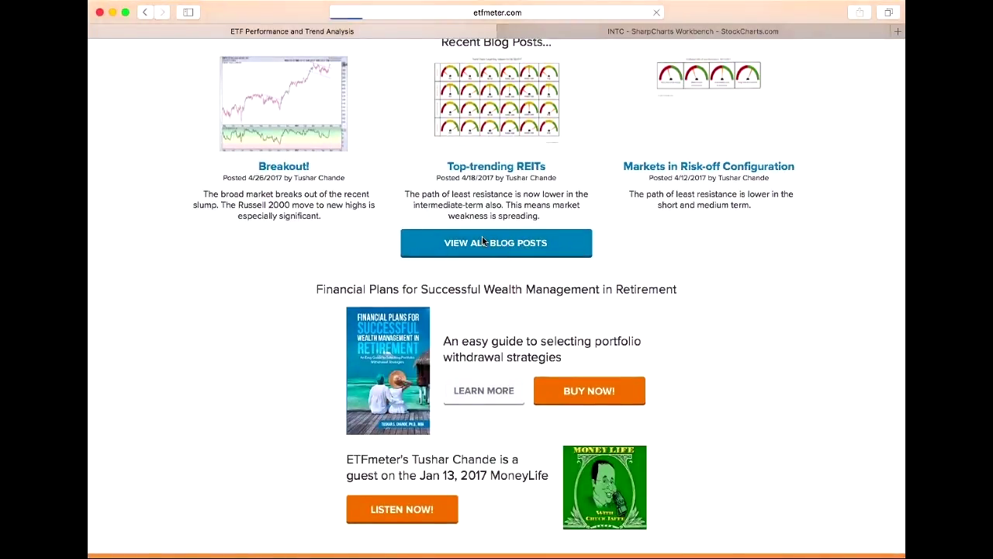
scroll(499, 335, "down", 8)
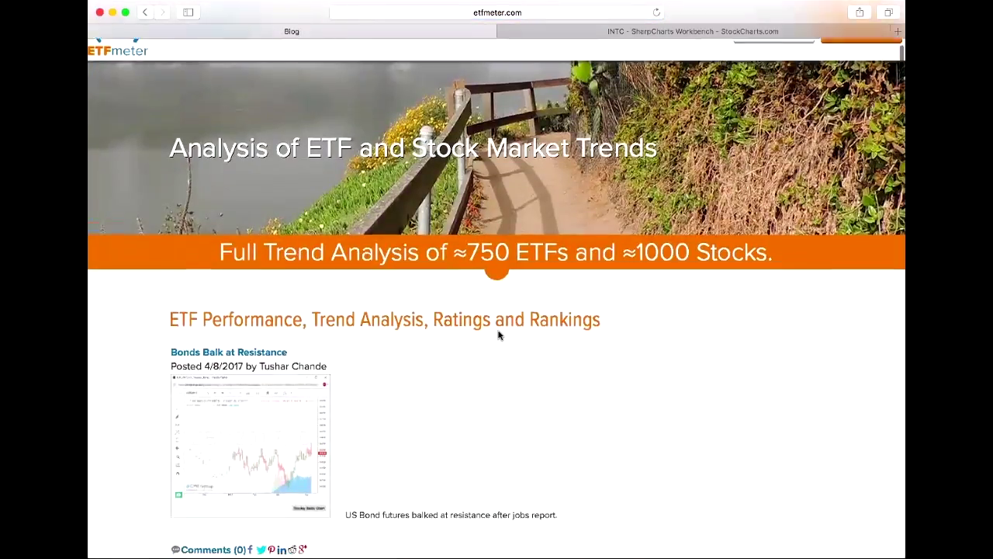
scroll(499, 335, "down", 4)
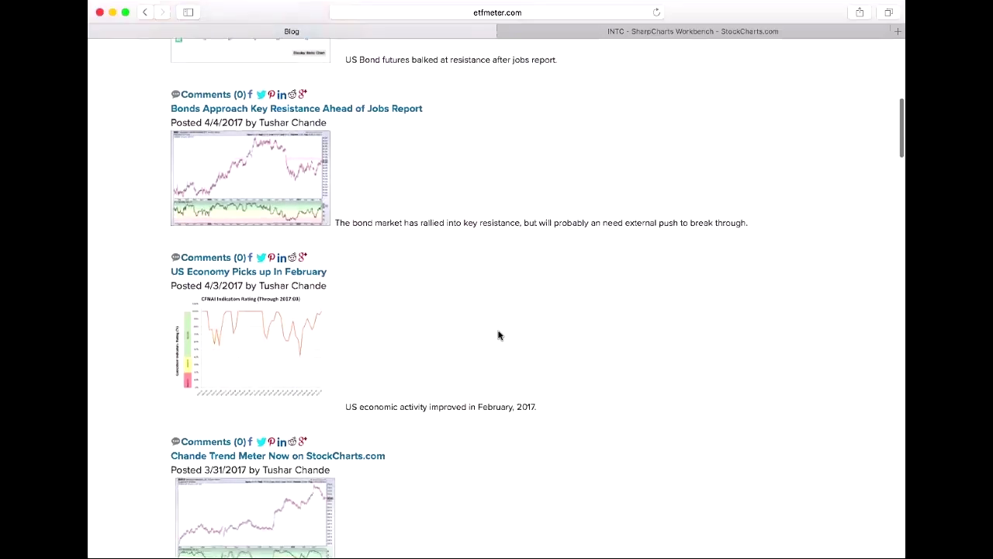
Return to the ETFmeter home page and review the SPY gauges, including its Chande Trend Meter reading.
scroll(499, 335, "up", 13)
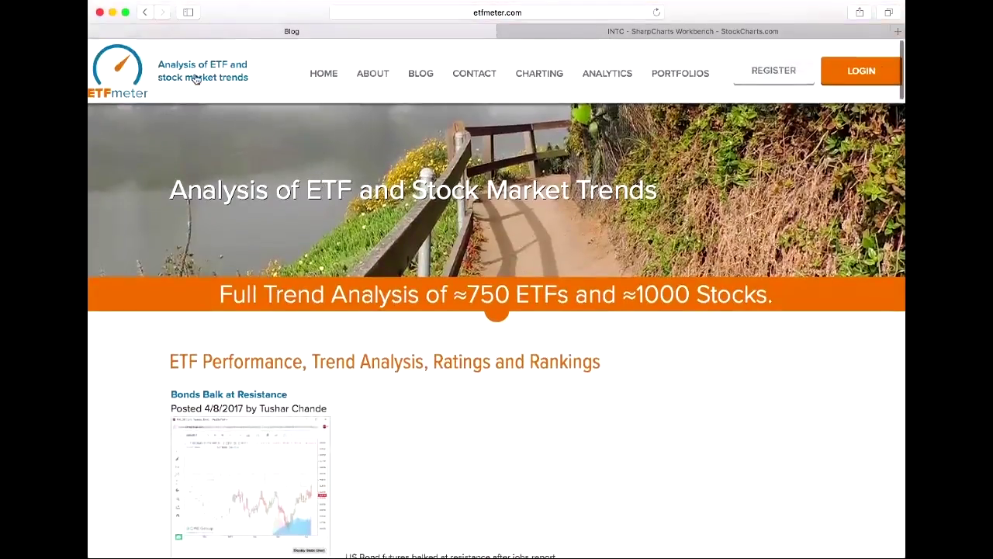
left_click(147, 13)
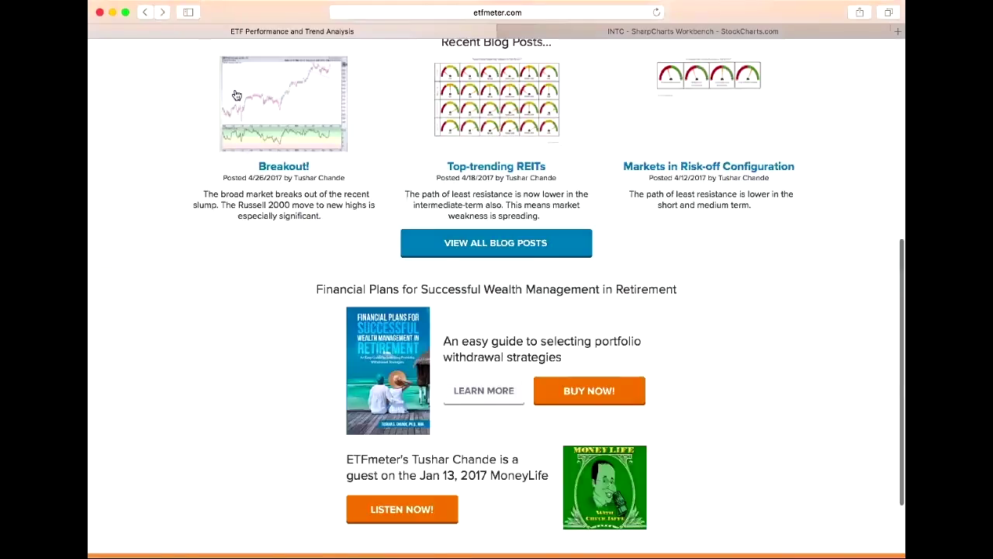
scroll(588, 211, "up", 5)
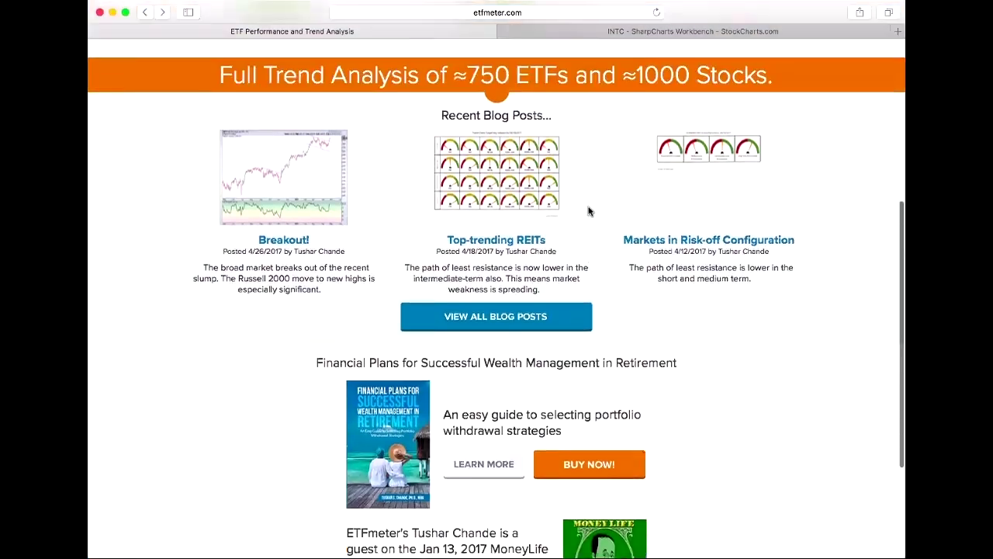
scroll(609, 211, "up", 3)
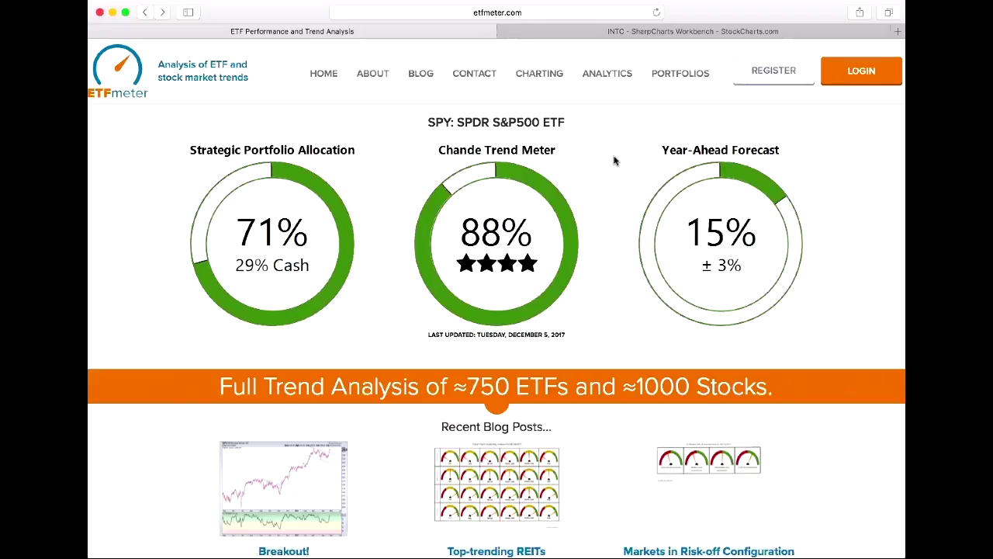
Open the ETFmeter Analytics Table and look through its persona and data category filters and the listed ETFs.
left_click(623, 73)
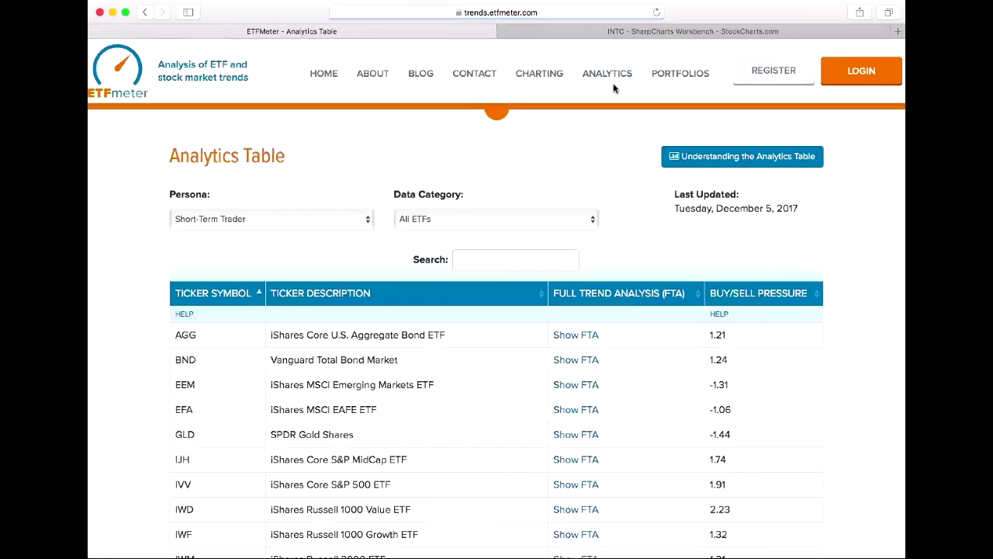
scroll(617, 231, "down", 1)
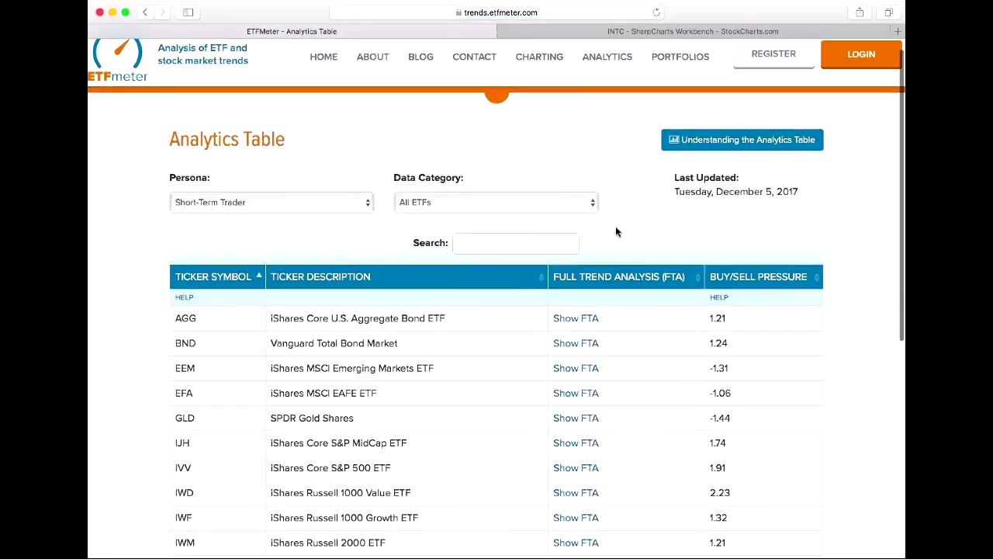
scroll(616, 231, "down", 3)
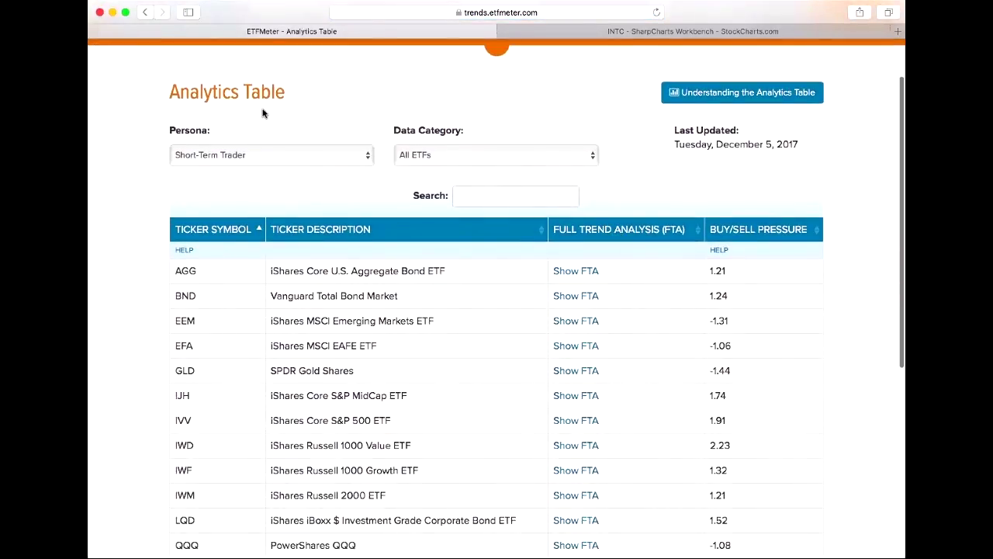
scroll(434, 108, "up", 4)
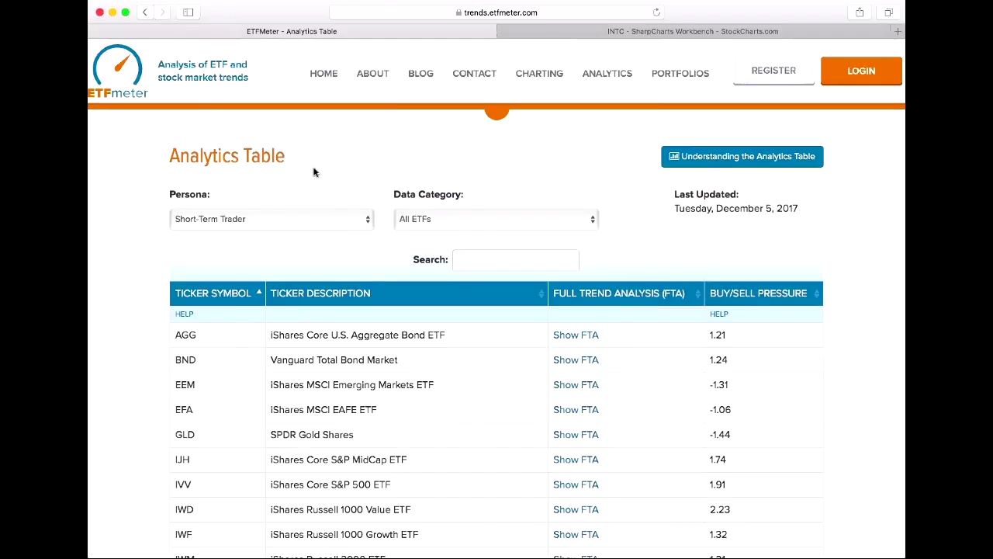
scroll(328, 176, "down", 2)
scroll(328, 176, "down", 2)
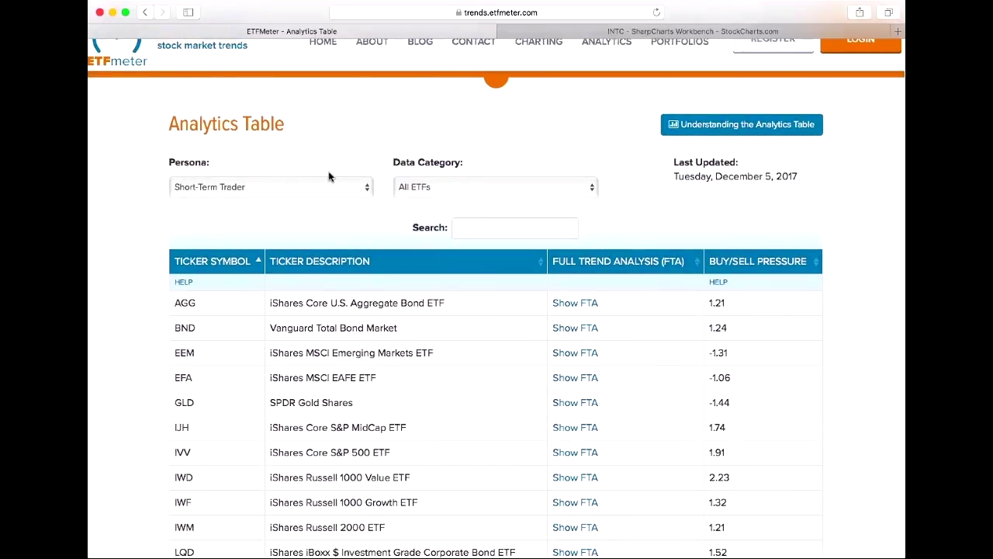
scroll(328, 176, "down", 2)
scroll(328, 176, "down", 5)
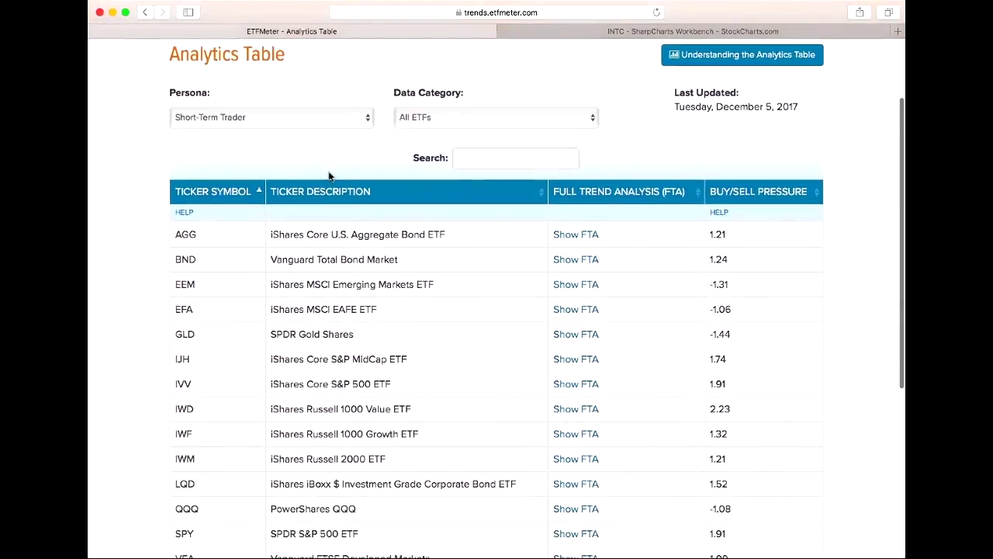
scroll(328, 172, "down", 2)
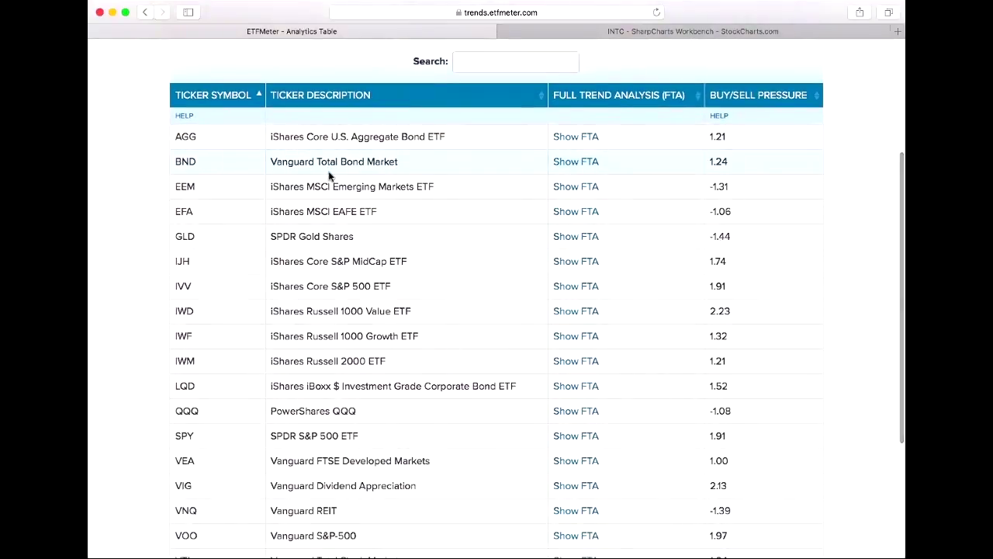
scroll(328, 172, "down", 2)
scroll(328, 173, "up", 6)
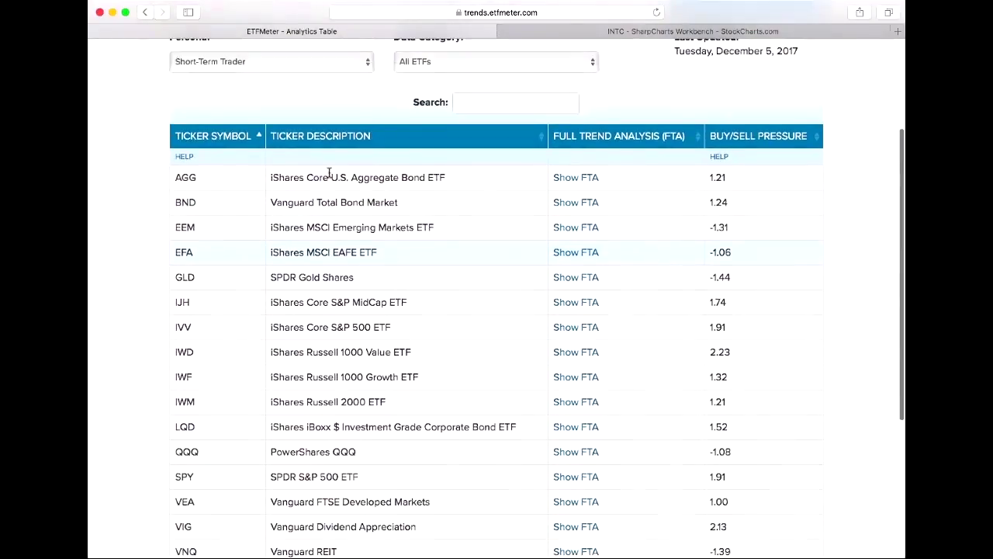
Read the Full Trend Analysis for AGG from the Analytics Table, and close it.
scroll(328, 177, "up", 1)
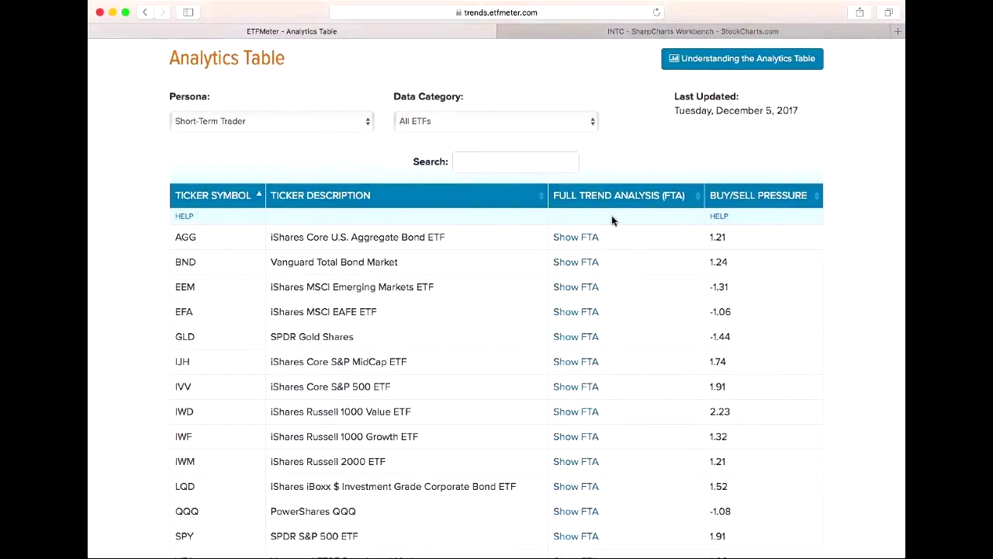
left_click(575, 239)
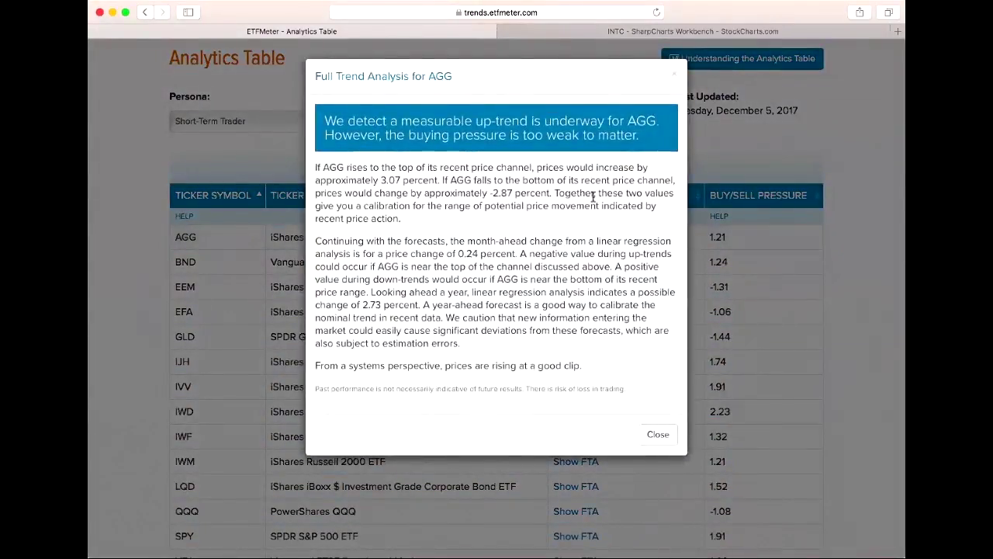
left_click(658, 434)
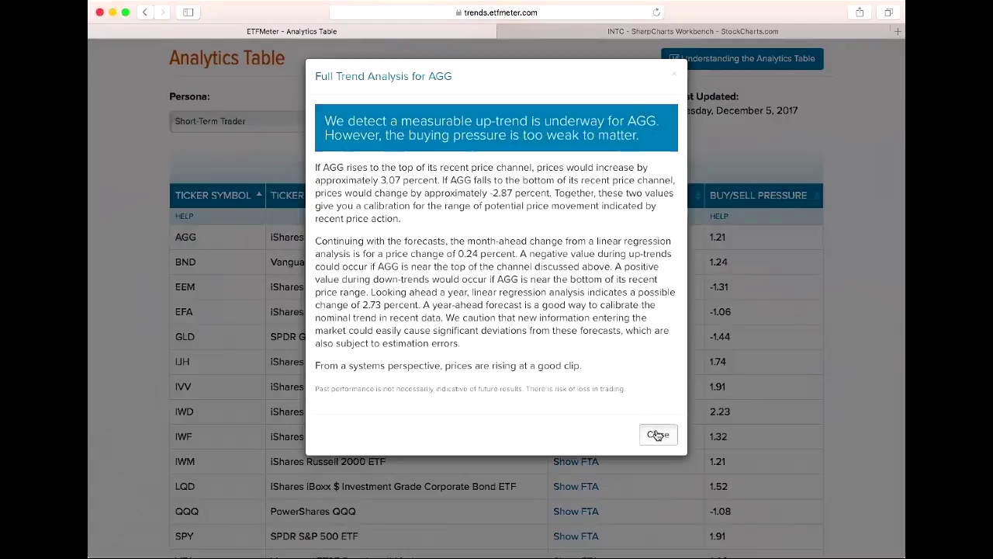
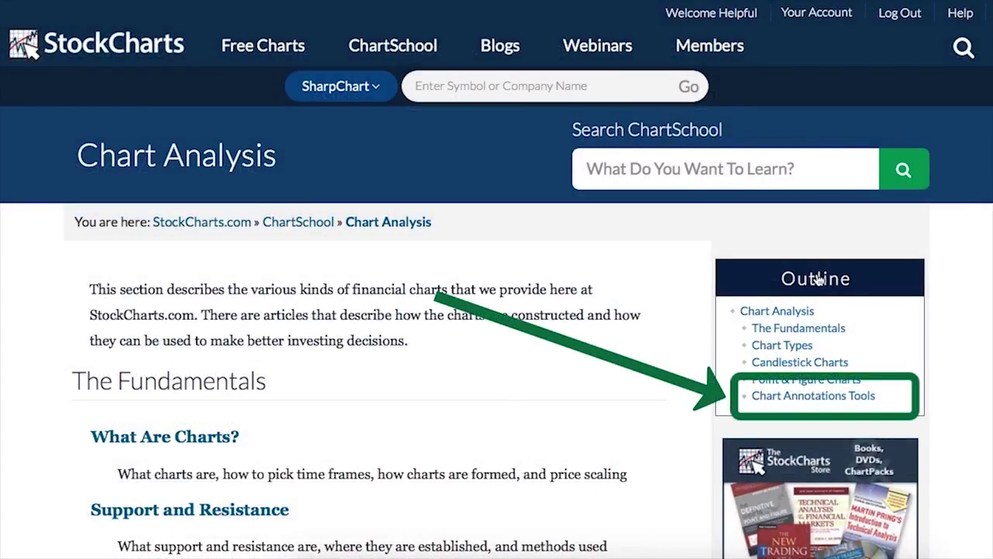
Open ChartSchool's Chart Annotations Tools section and draw a Fibonacci Retracement on the daily SPY chart from about 239.46 down to 224.27.
left_click(813, 395)
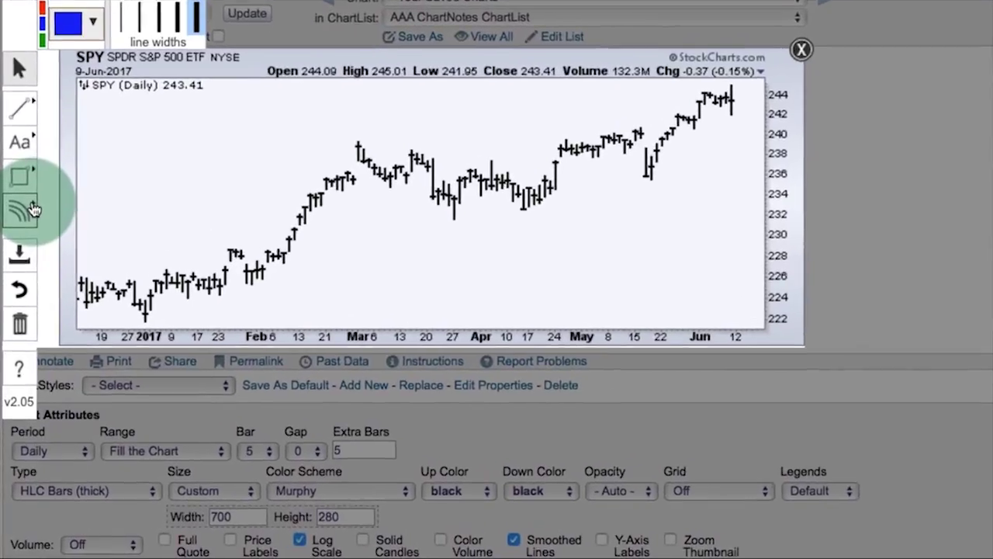
left_click(34, 208)
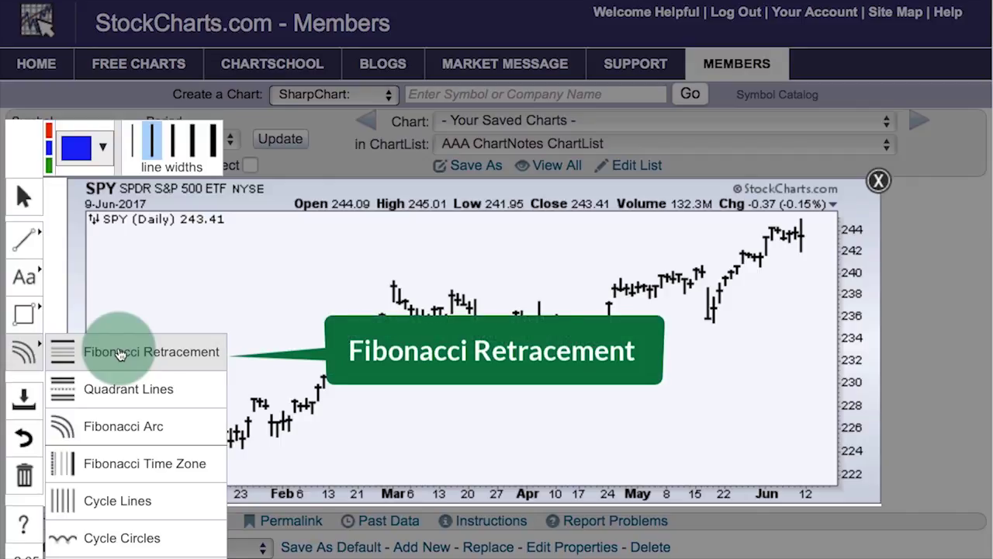
left_click(119, 354)
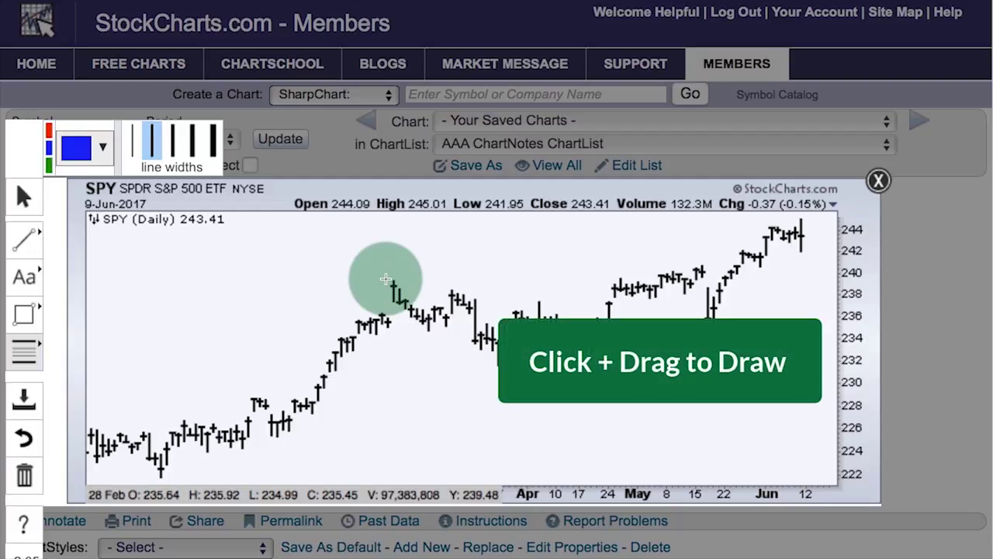
mouse_move(386, 279)
left_mouse_down()
mouse_move(419, 292)
mouse_move(450, 326)
mouse_move(508, 346)
mouse_move(528, 453)
left_mouse_up()
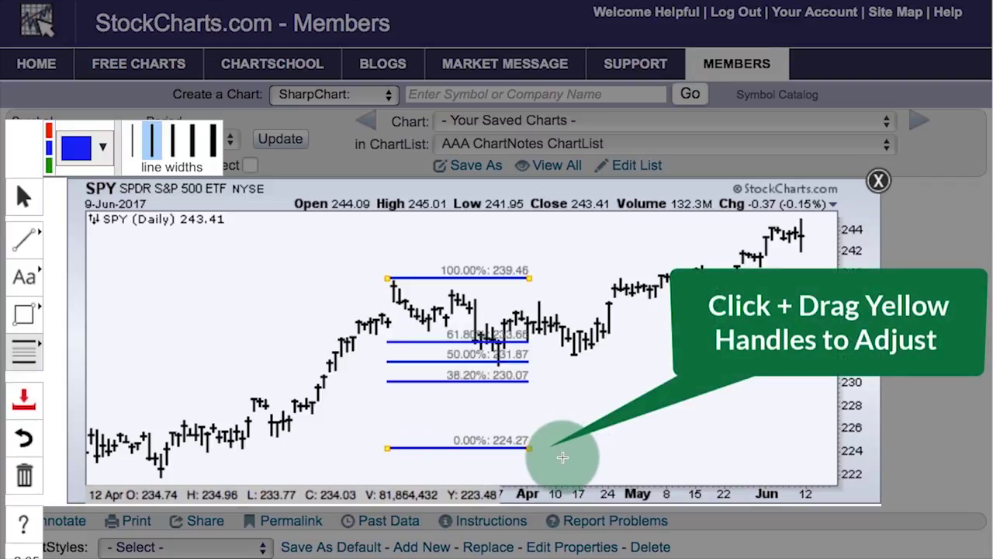
Adjust the Fibonacci retracement to span 239.25 to 231.12, and stretch its base to about 223.06 to work with additional Fibonacci levels.
left_click_drag(530, 453, 522, 374)
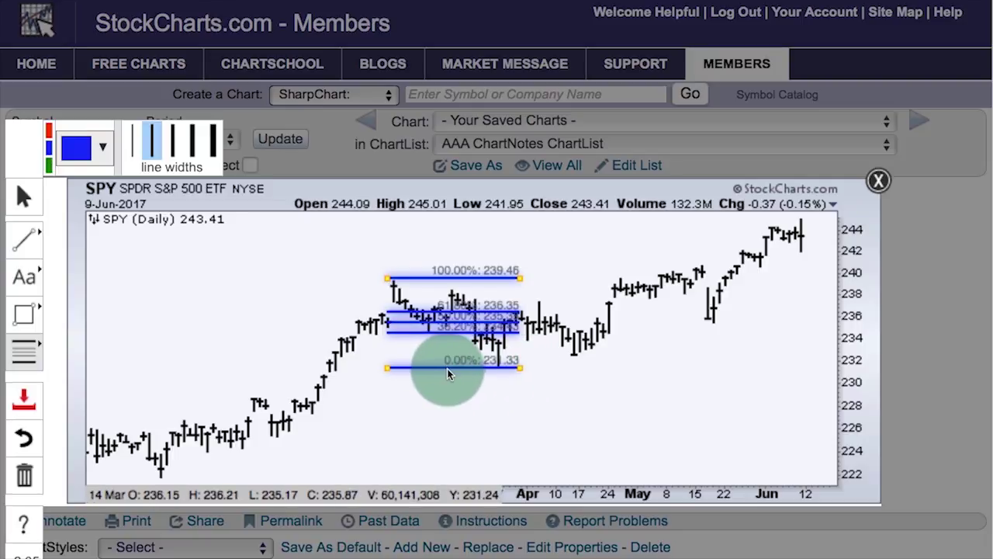
mouse_move(448, 374)
left_mouse_down()
mouse_move(645, 357)
mouse_move(447, 375)
left_mouse_up()
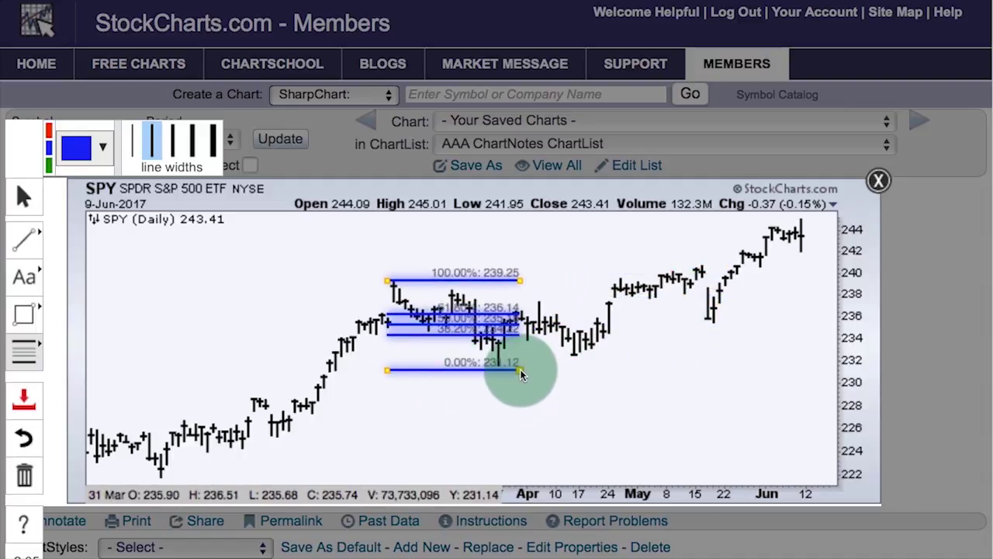
left_click_drag(518, 369, 520, 461)
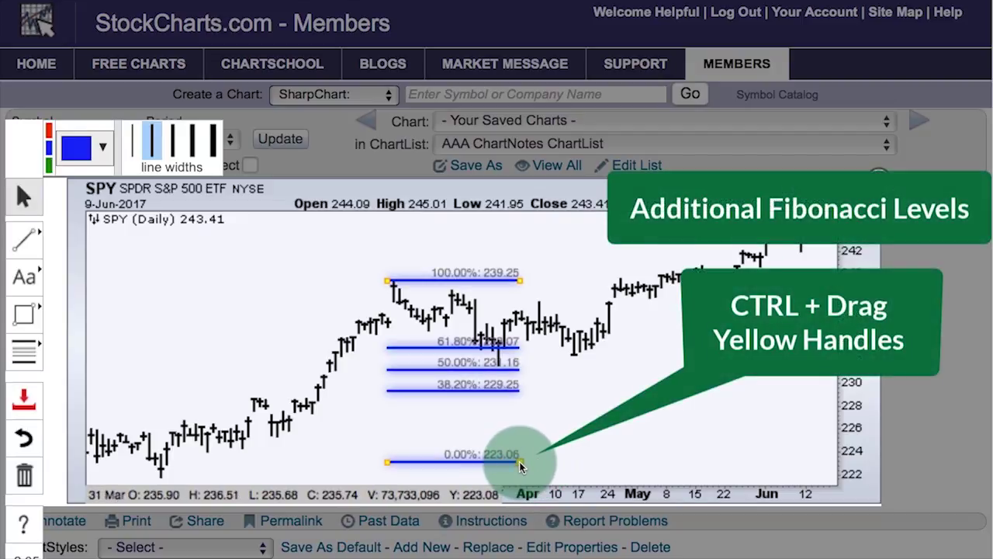
left_click_drag(520, 462, 521, 433)
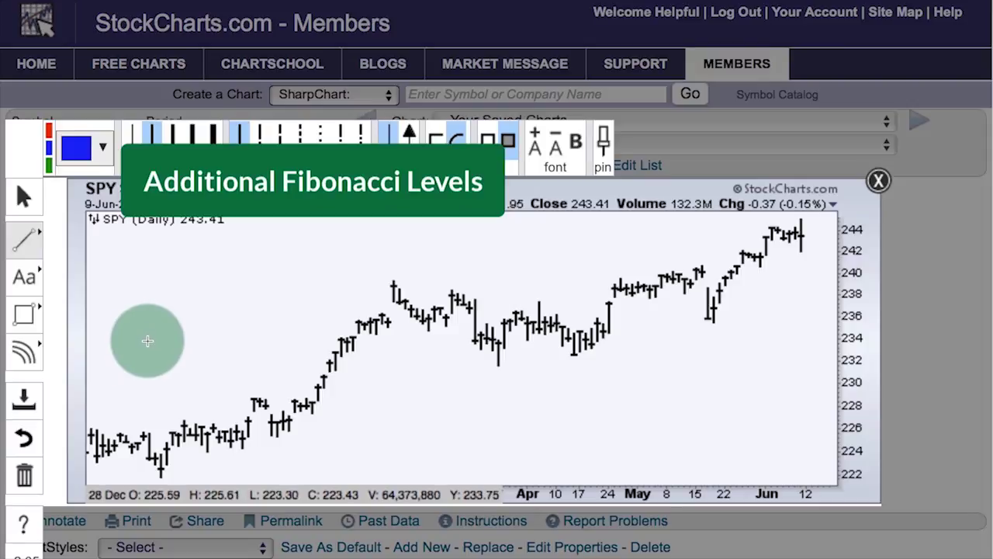
Draw a new Fibonacci Retracement with additional Fibonacci levels, starting at the early-March SPY high near 239.4.
left_click(23, 353)
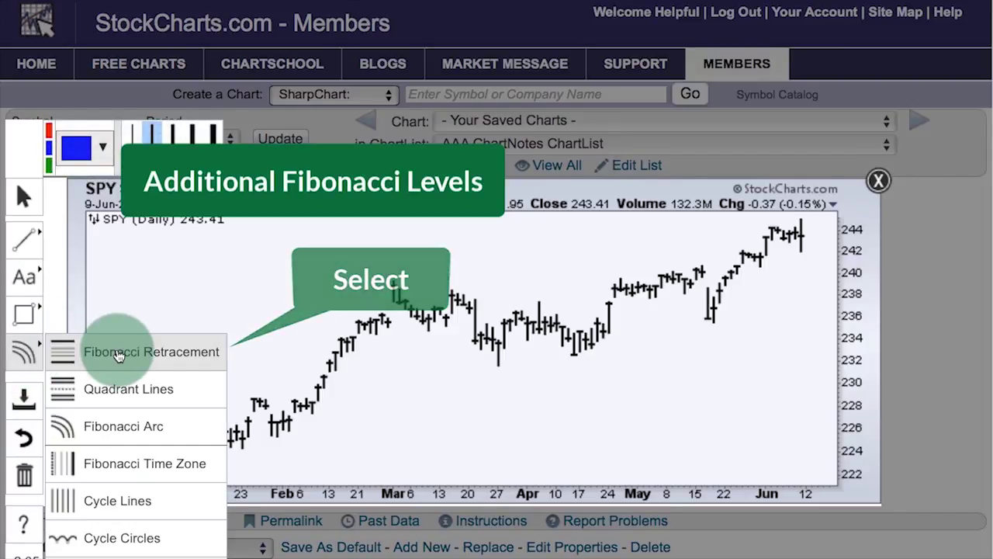
left_click(106, 353)
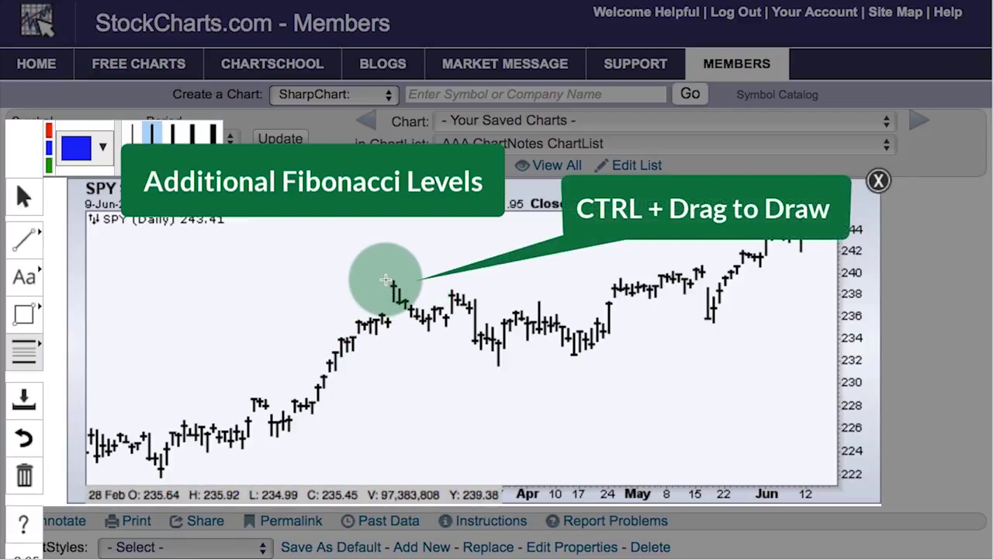
mouse_move(385, 281)
left_mouse_down()
mouse_move(470, 333)
mouse_move(469, 387)
left_mouse_up()
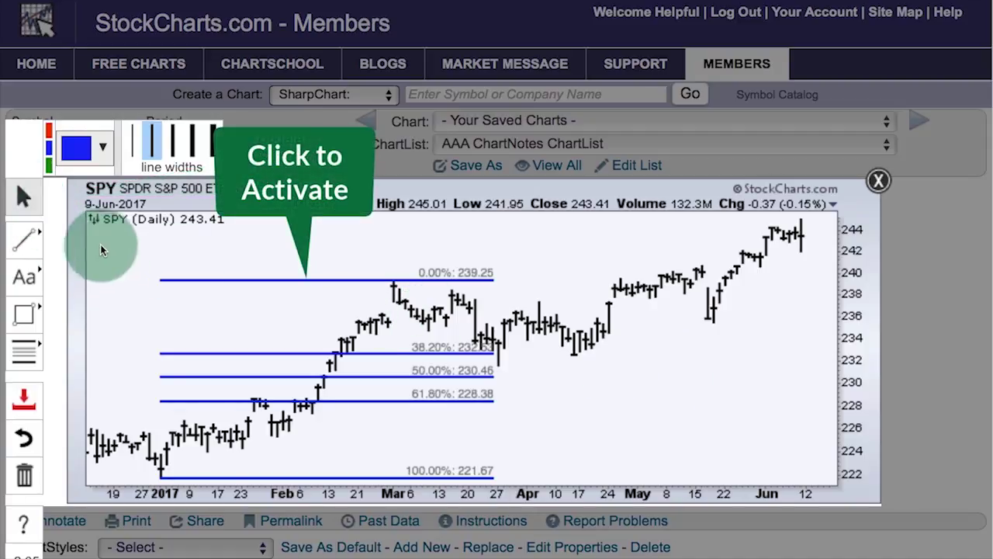
Recolour the retracement spanning 239.25 to 221.67 green and then blue, and apply the second-thickest line width.
left_click(305, 282)
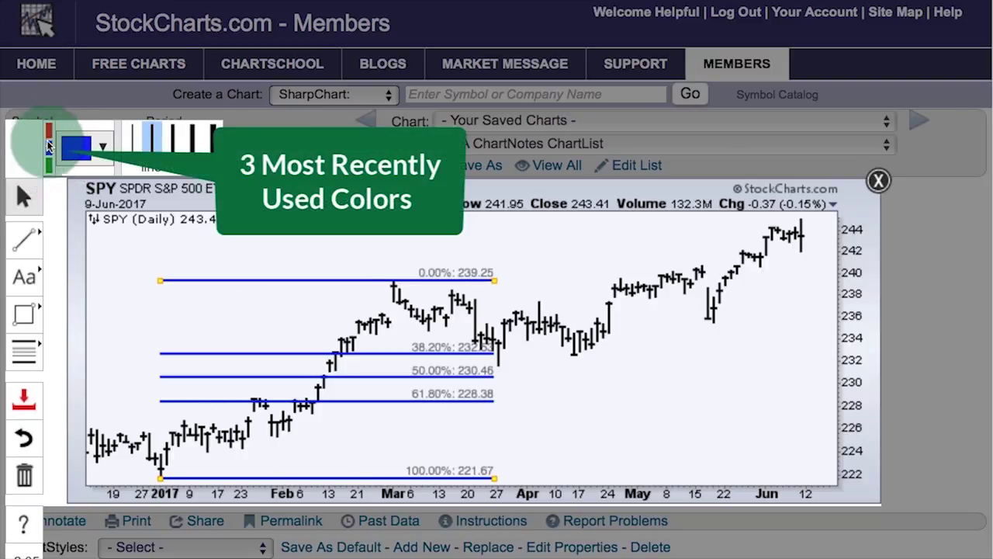
left_click(49, 169)
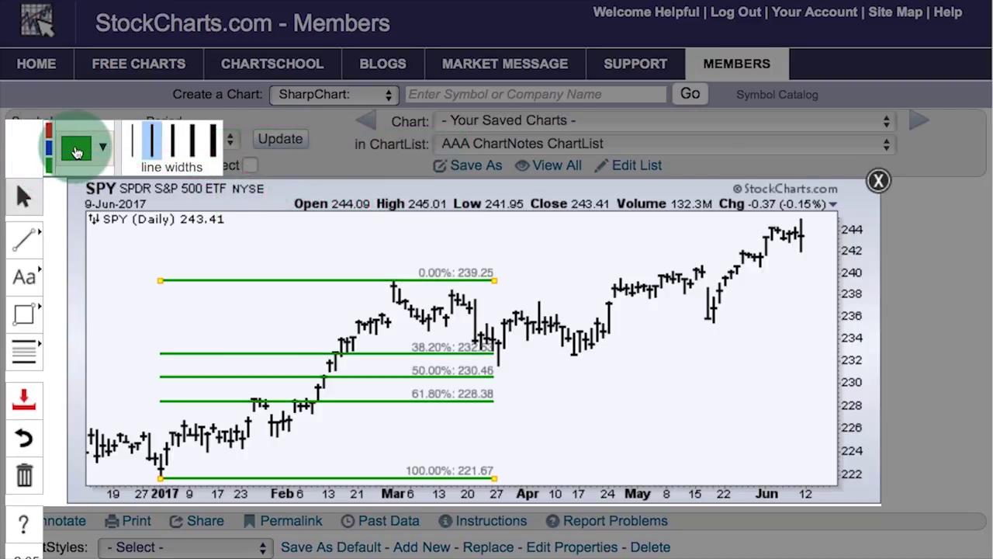
left_click(76, 148)
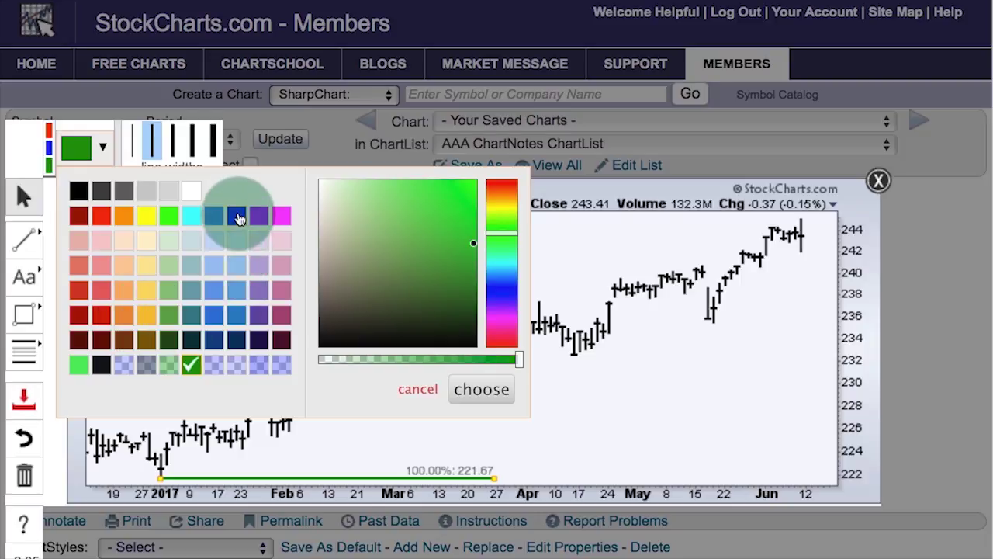
left_click(236, 217)
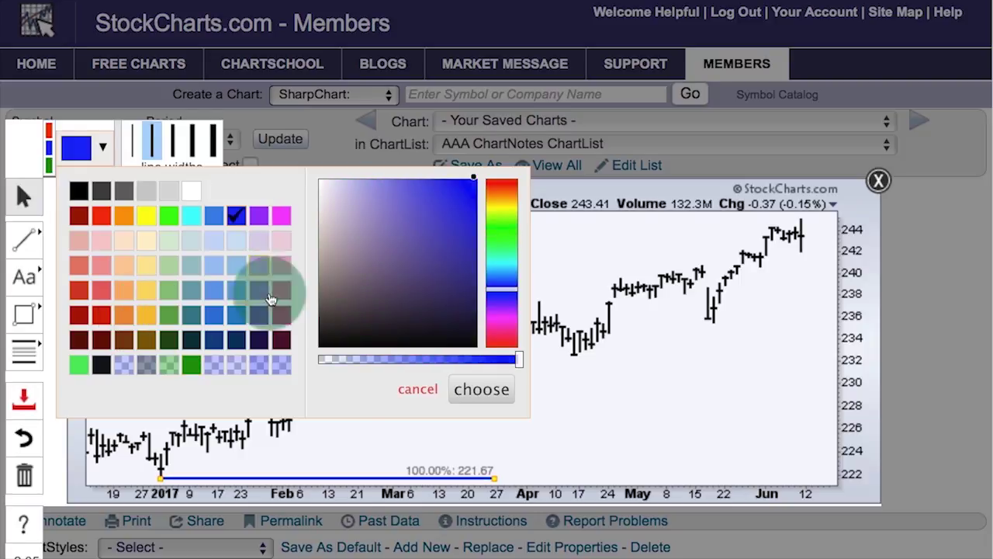
left_click(479, 389)
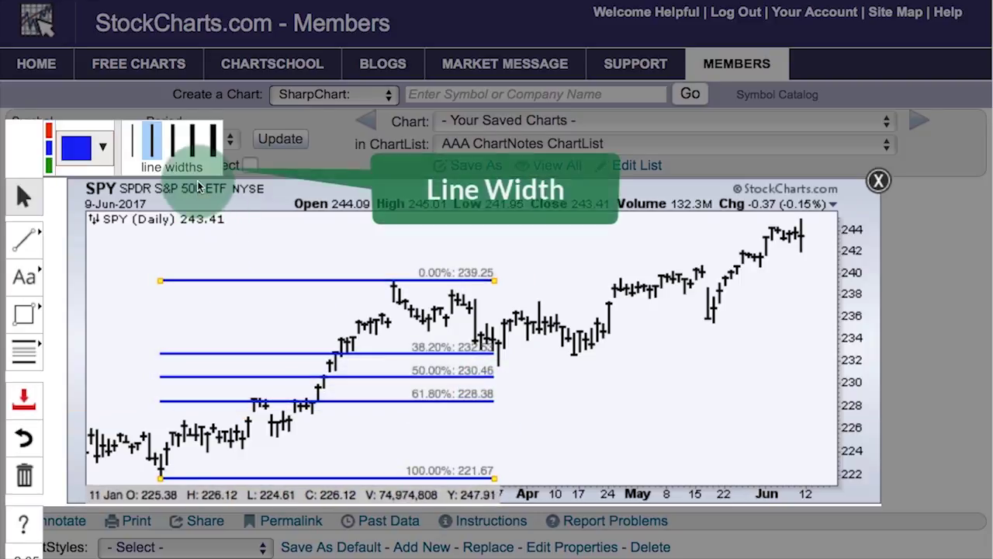
left_click(194, 142)
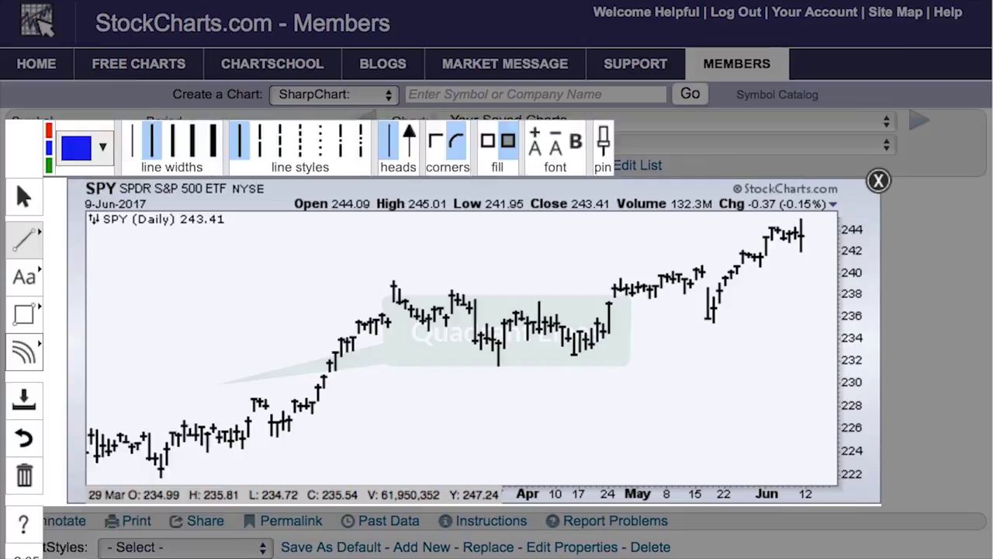
Draw Quadrant Lines on the SPY chart from the late-December low near 222 up to the early-March high near 239.
left_click(26, 353)
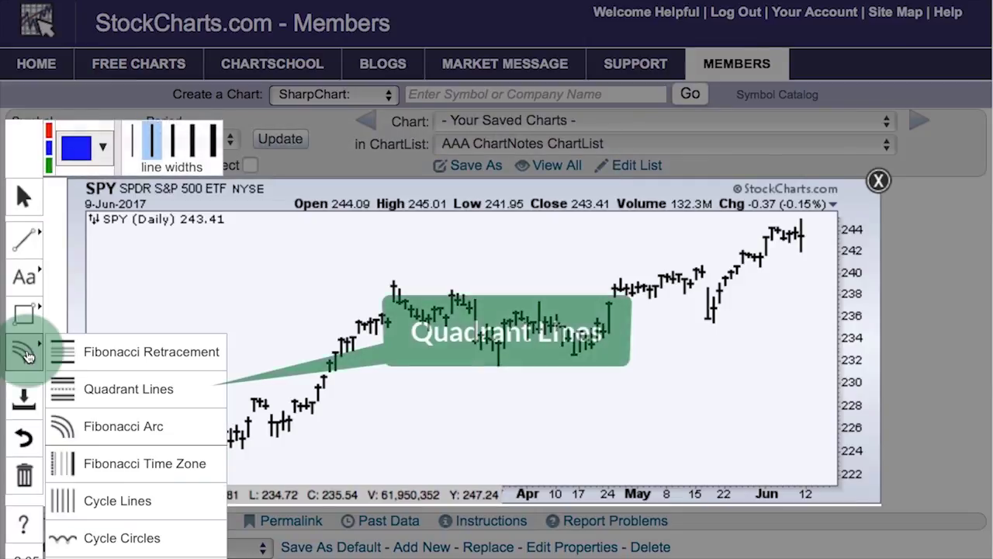
left_click(107, 390)
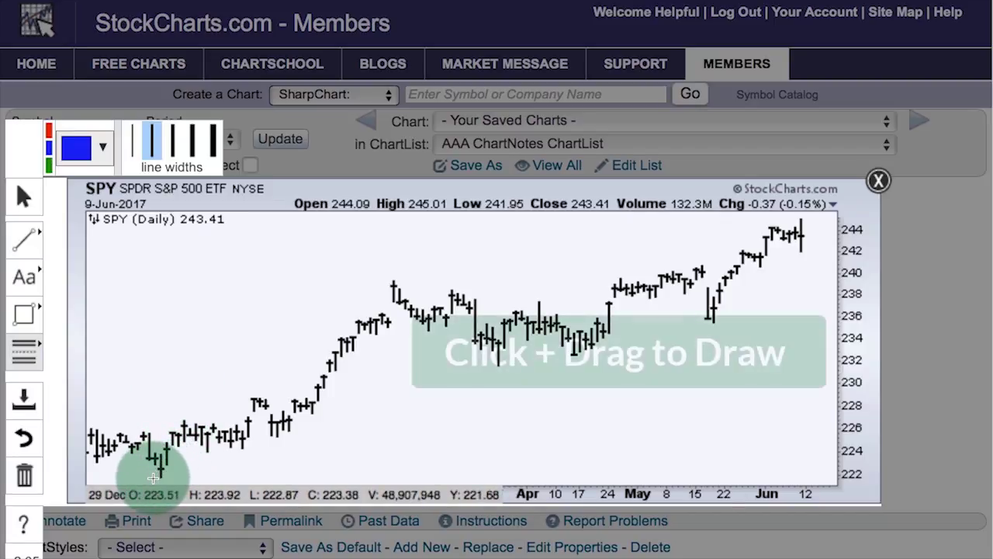
left_click_drag(148, 476, 399, 287)
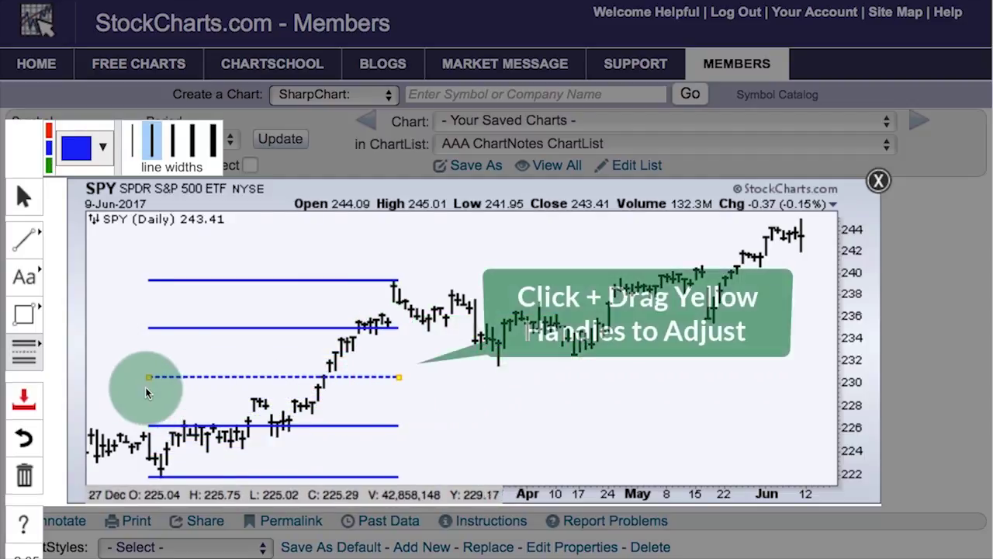
Shorten the quadrant lines to start in mid-January, and relocate them over the March to mid-April range between about 239 and 232.
left_click_drag(151, 380, 218, 381)
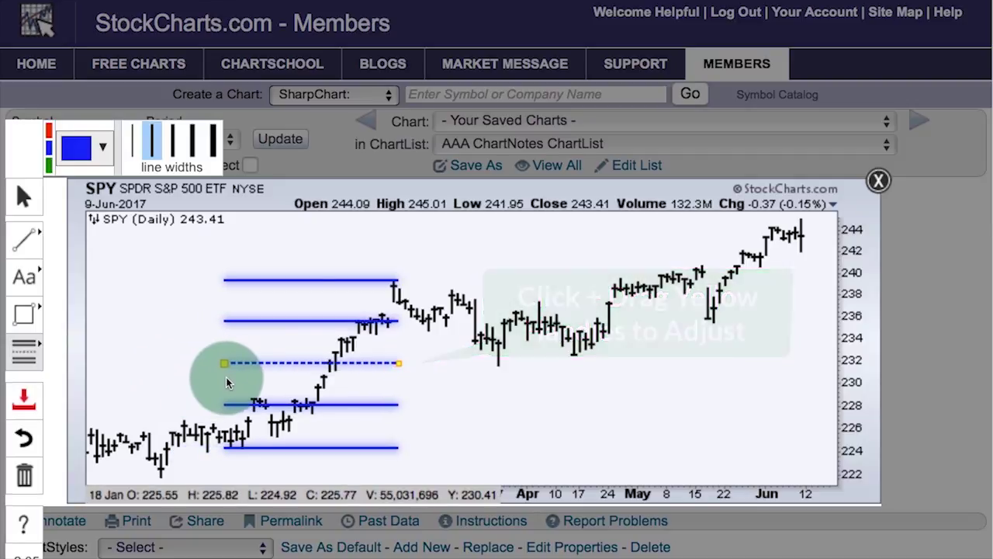
left_click_drag(311, 362, 441, 367)
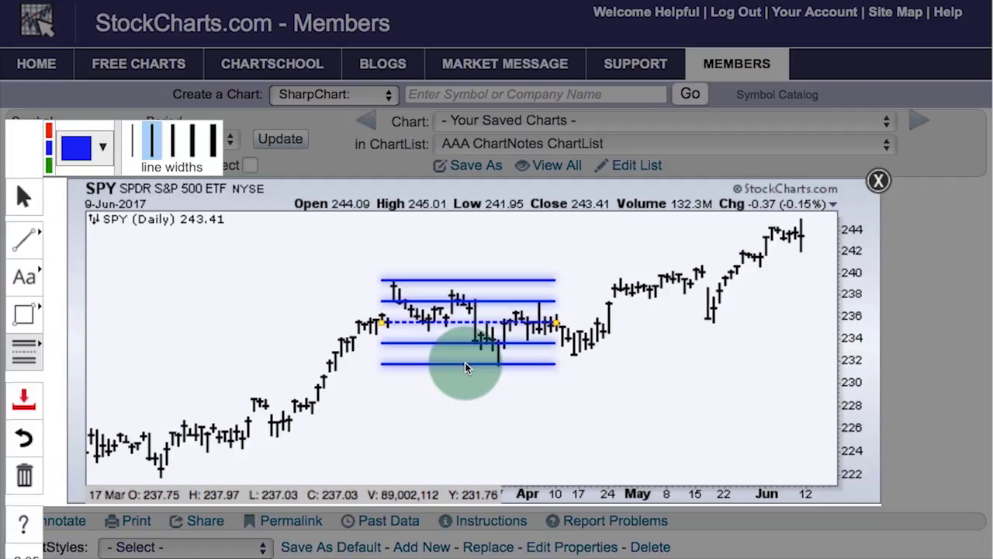
left_click_drag(465, 363, 545, 371)
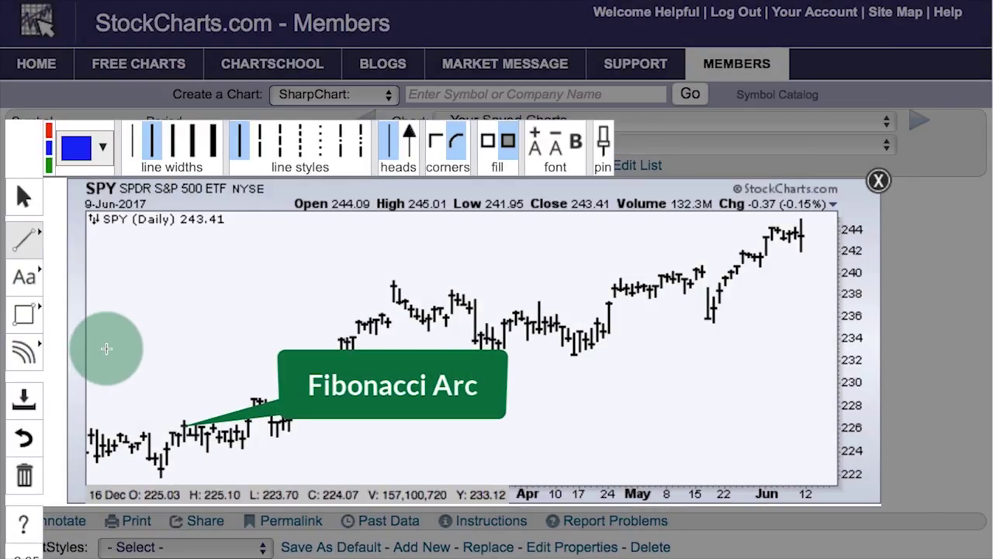
Draw a Fibonacci Arc from the early-March SPY high near 239 down to the late-March low near 231.5.
left_click(26, 357)
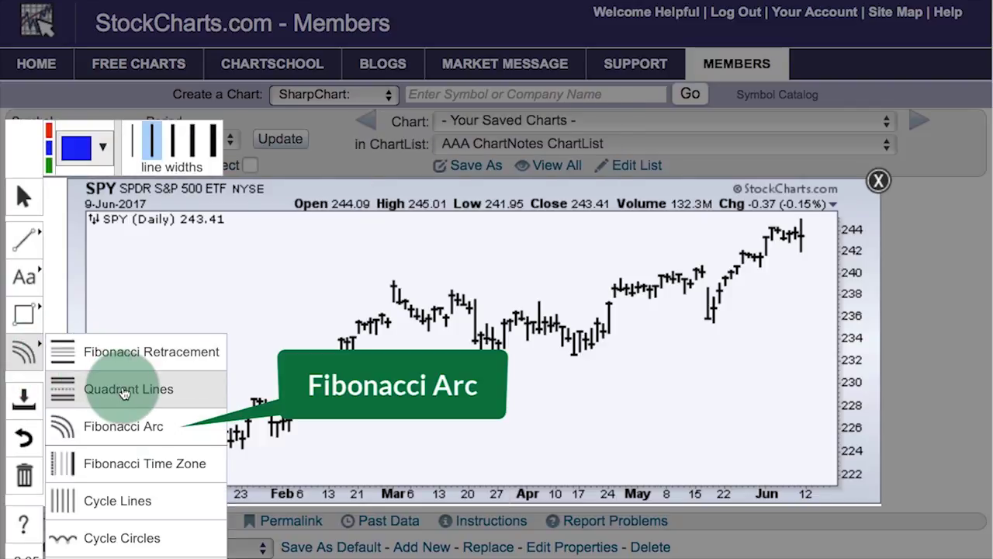
left_click(124, 427)
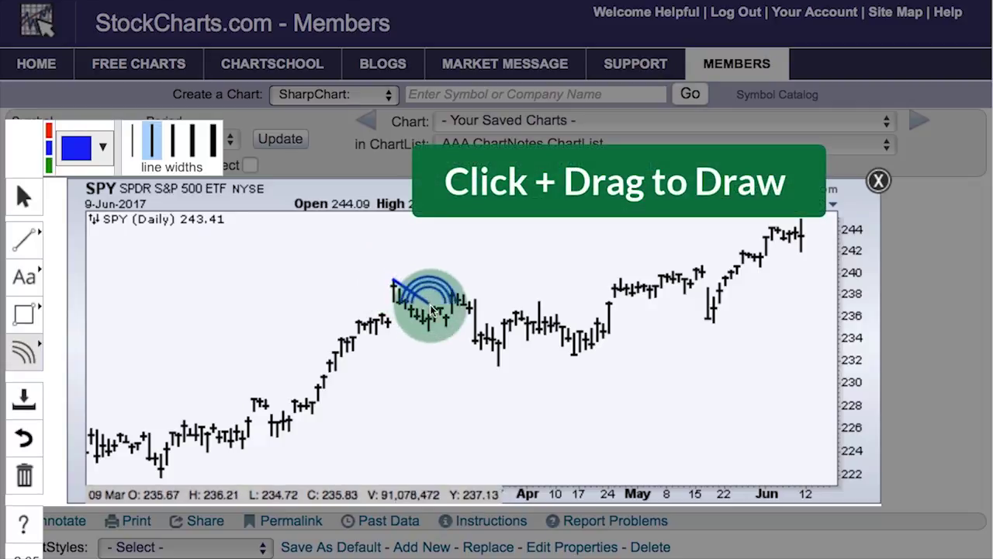
left_click_drag(490, 363, 499, 370)
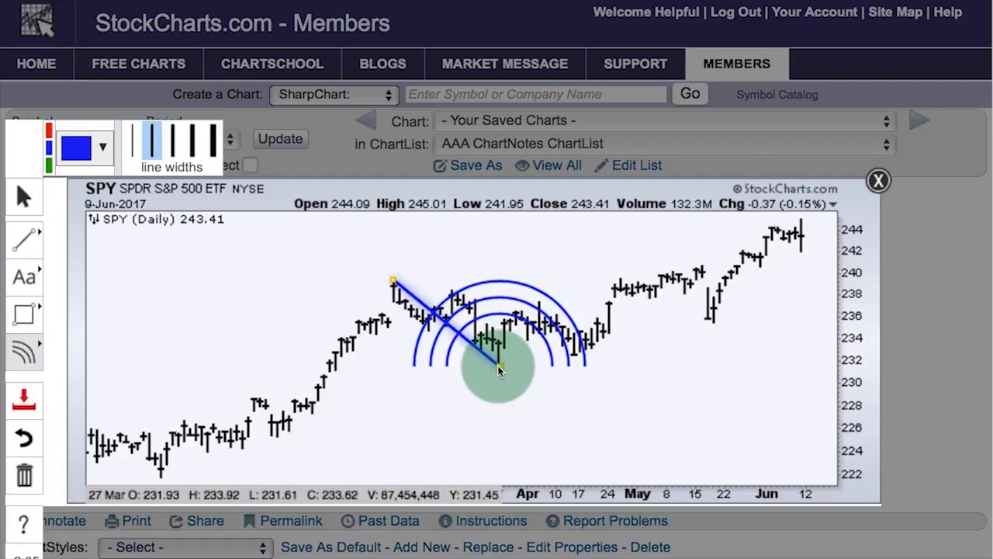
mouse_move(500, 372)
left_mouse_down()
mouse_move(504, 341)
mouse_move(489, 377)
mouse_move(500, 373)
left_mouse_up()
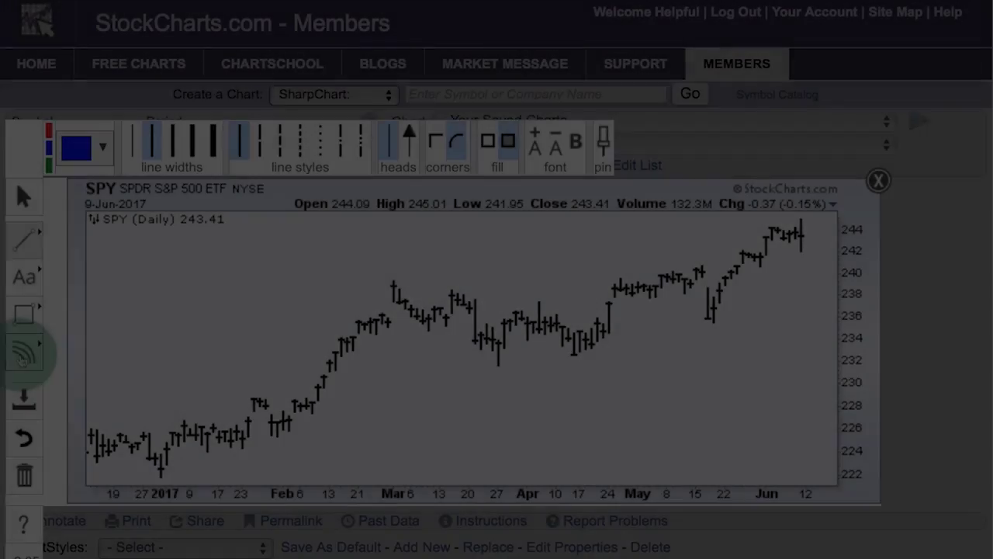
Draw a Fibonacci Time Zone starting at the late-December SPY low, with line 8 on about 31 January, and shift its lines.
left_click(24, 353)
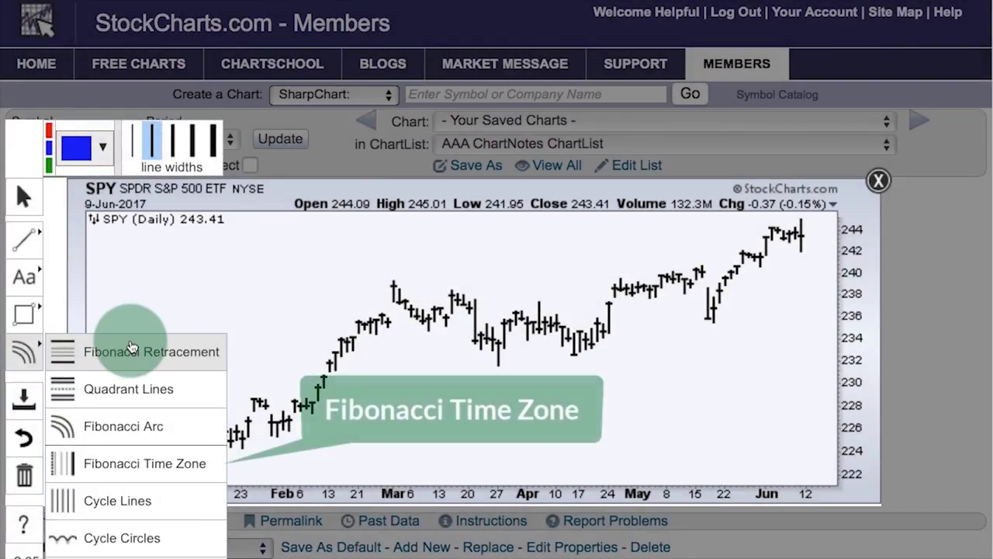
left_click(120, 464)
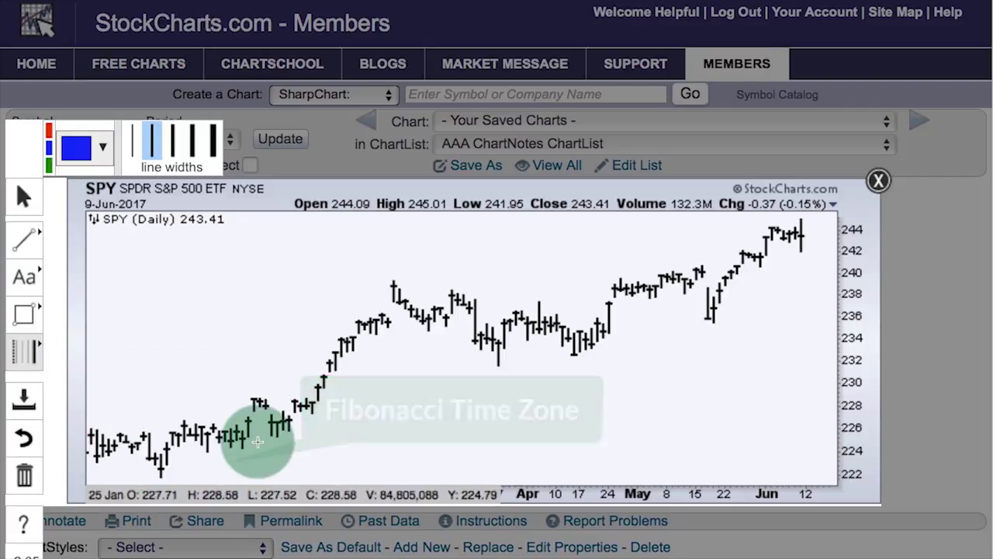
left_click_drag(159, 421, 242, 454)
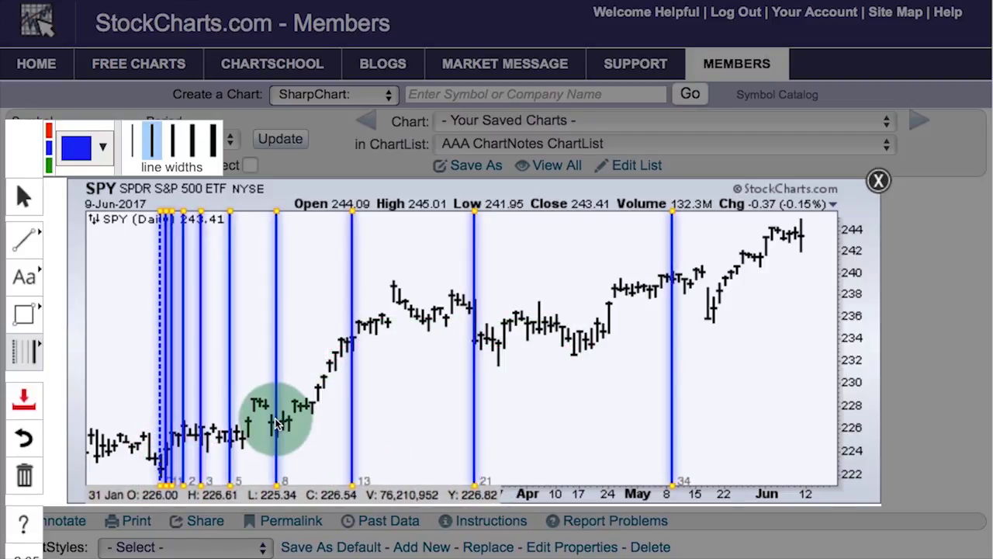
mouse_move(275, 423)
left_mouse_down()
mouse_move(464, 423)
mouse_move(280, 422)
left_mouse_up()
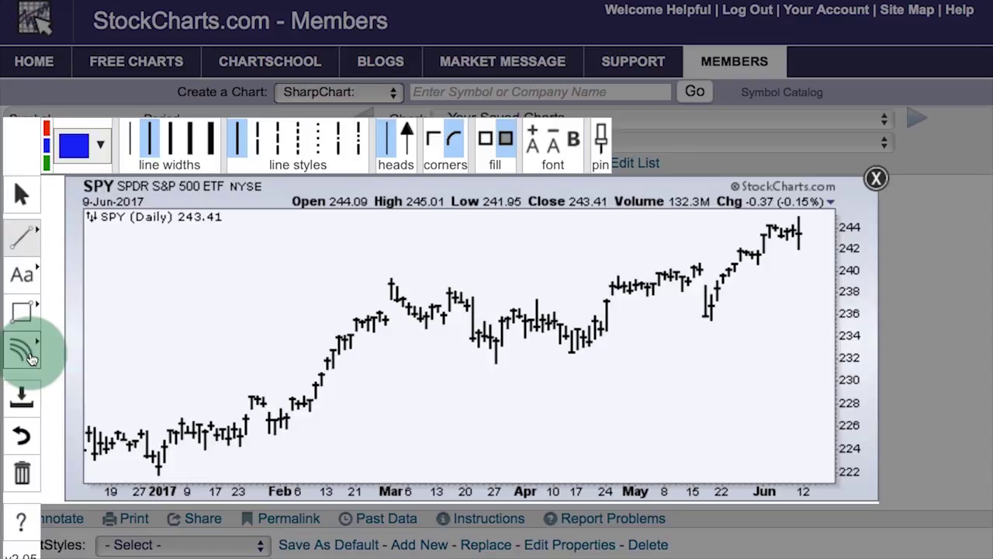
Draw Cycle Lines from the late-December SPY low with a spacing of about 22 bars, and move the entire cycle.
left_click(31, 357)
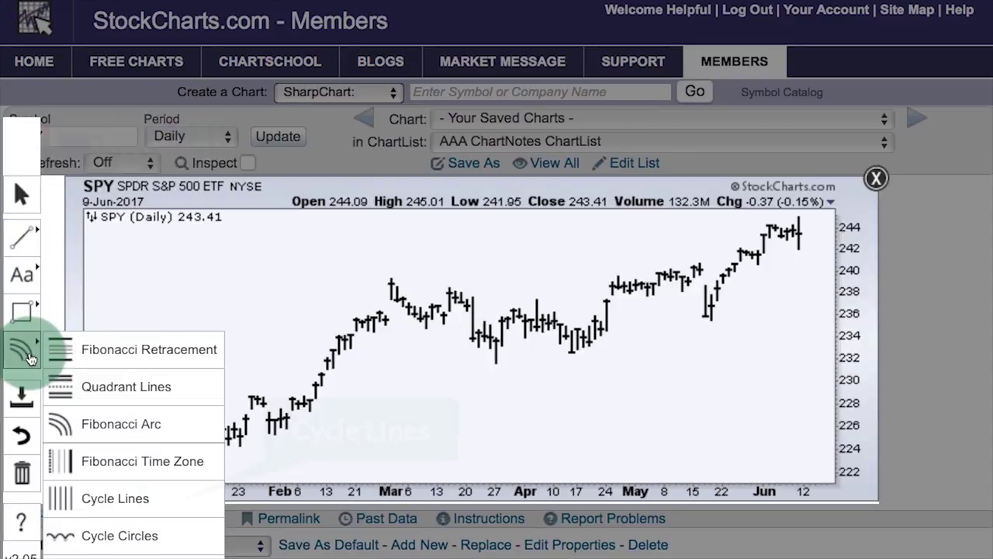
left_click(103, 500)
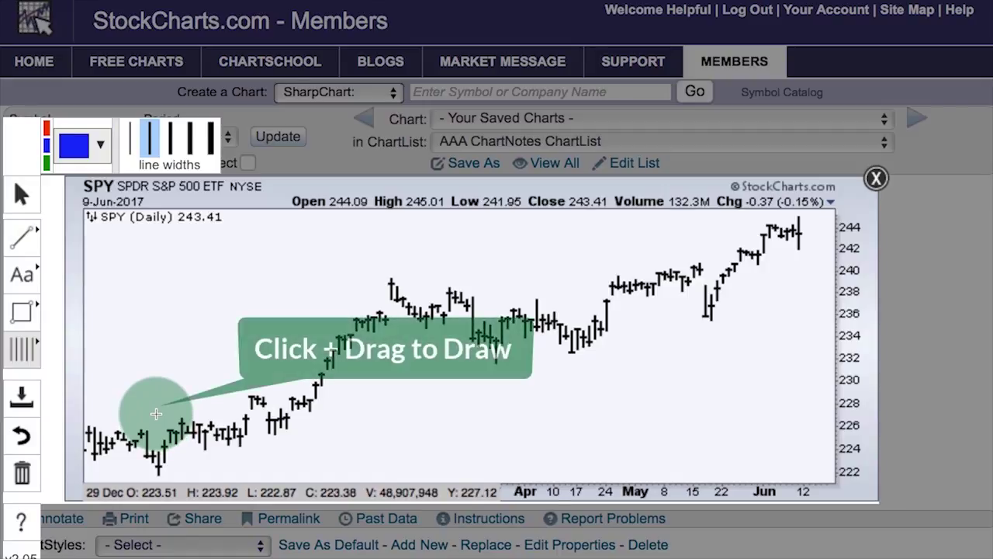
mouse_move(156, 414)
left_mouse_down()
mouse_move(381, 415)
mouse_move(394, 420)
mouse_move(403, 466)
mouse_move(392, 488)
mouse_move(417, 481)
mouse_move(280, 480)
left_mouse_up()
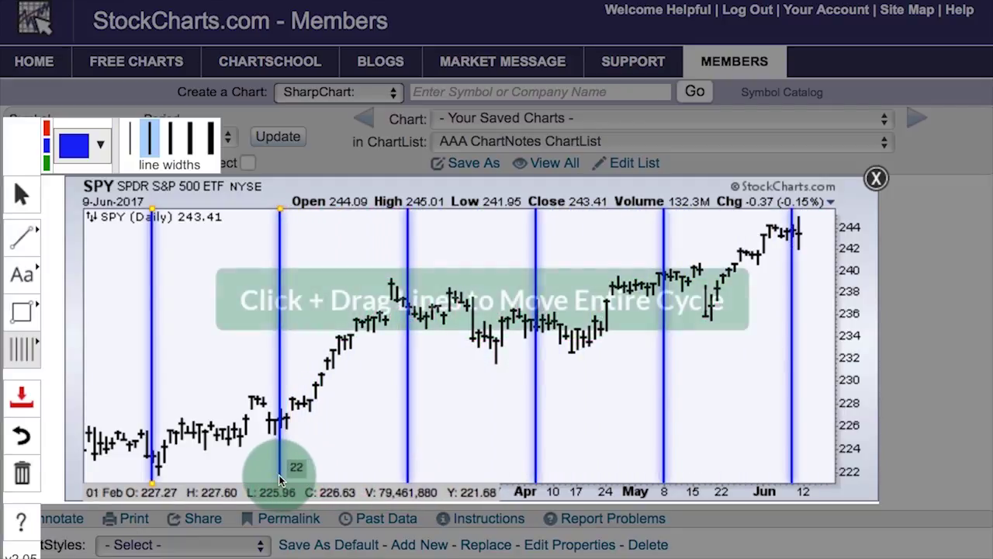
mouse_move(410, 411)
left_mouse_down()
mouse_move(407, 420)
mouse_move(472, 419)
mouse_move(392, 419)
mouse_move(437, 420)
mouse_move(412, 420)
mouse_move(426, 419)
left_mouse_up()
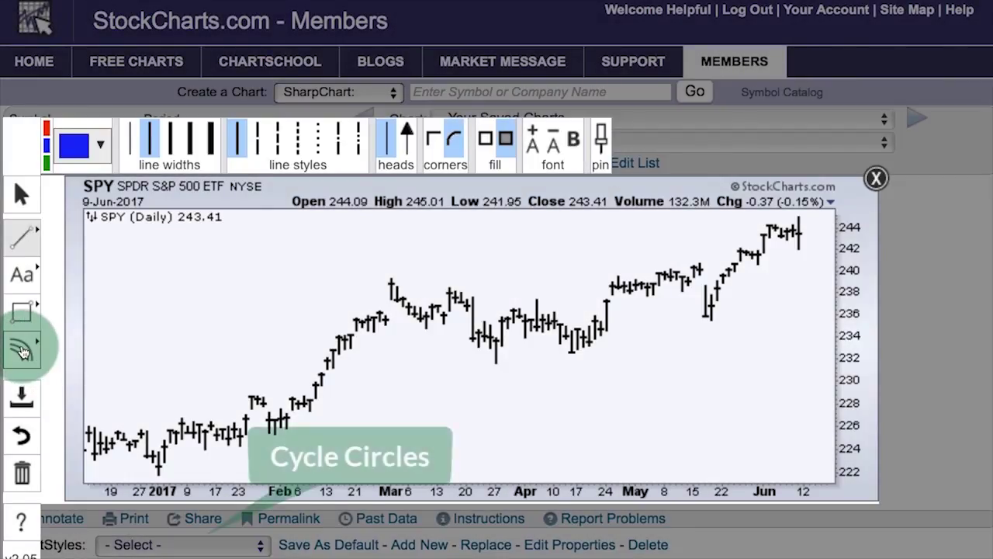
Draw Cycle Circles from about 30 December to early February at a base of about 228, and reposition the circles.
left_click(23, 352)
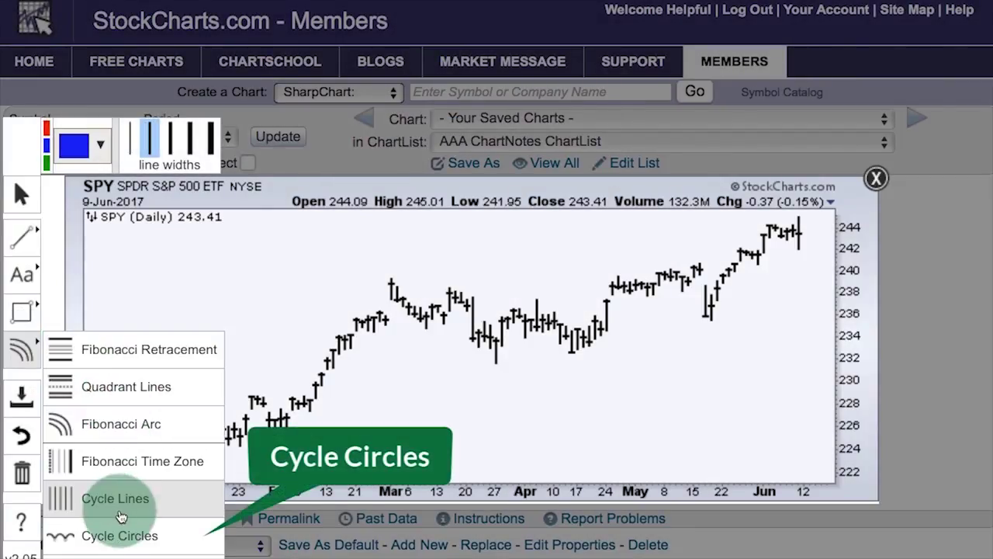
left_click(118, 537)
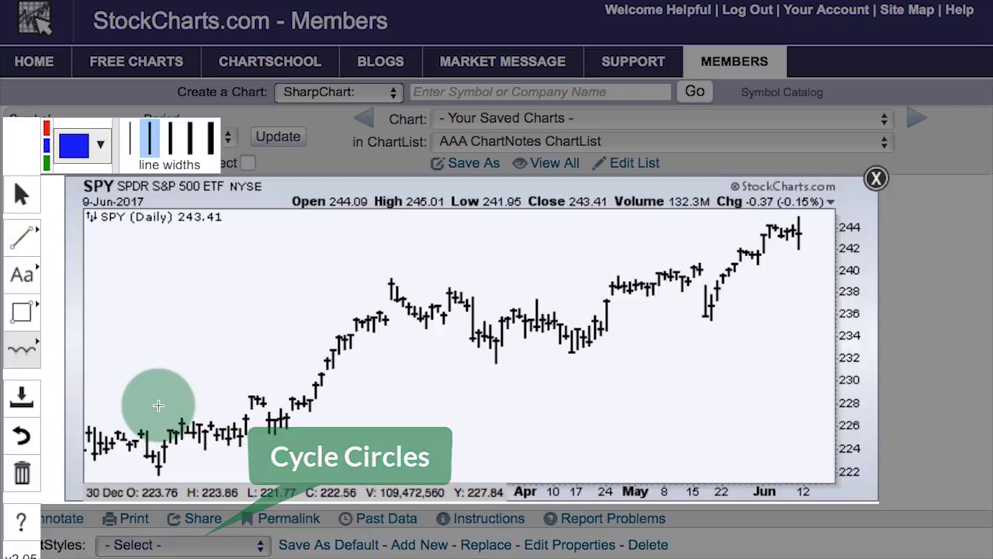
left_click_drag(157, 405, 249, 415)
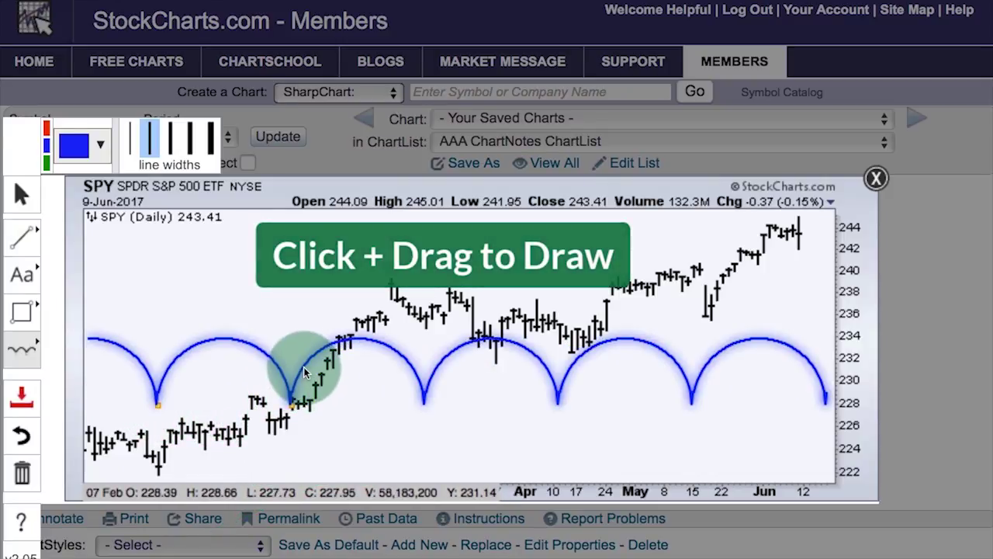
left_click_drag(305, 363, 348, 468)
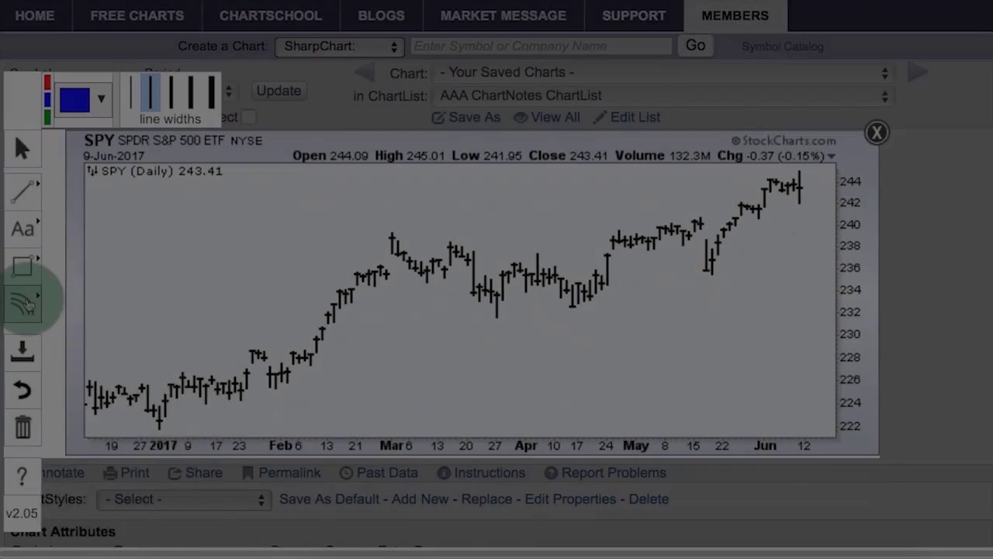
Draw a Sinewave from a trough at 3 January near 233.5 to a late-January crest near 242, and move the whole wave.
left_click(25, 304)
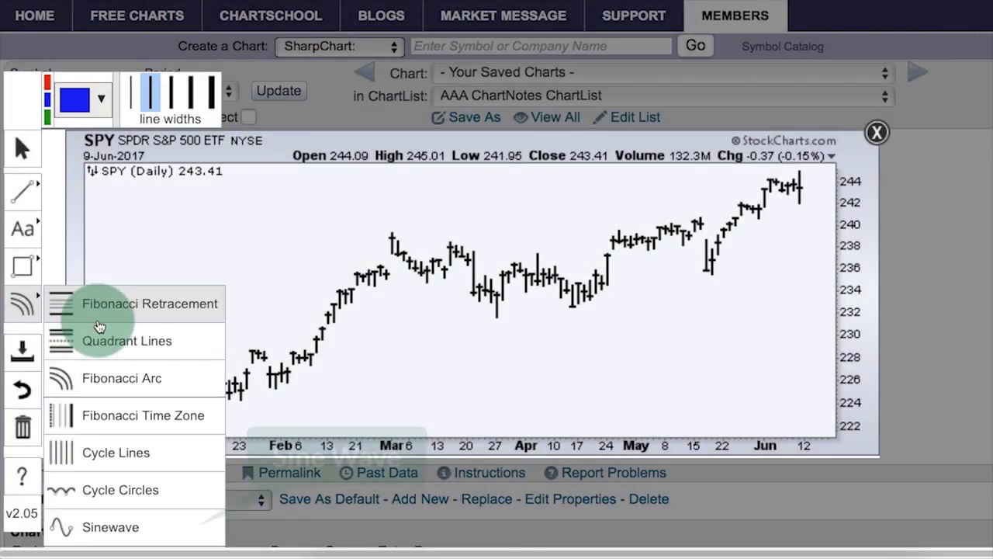
left_click(100, 530)
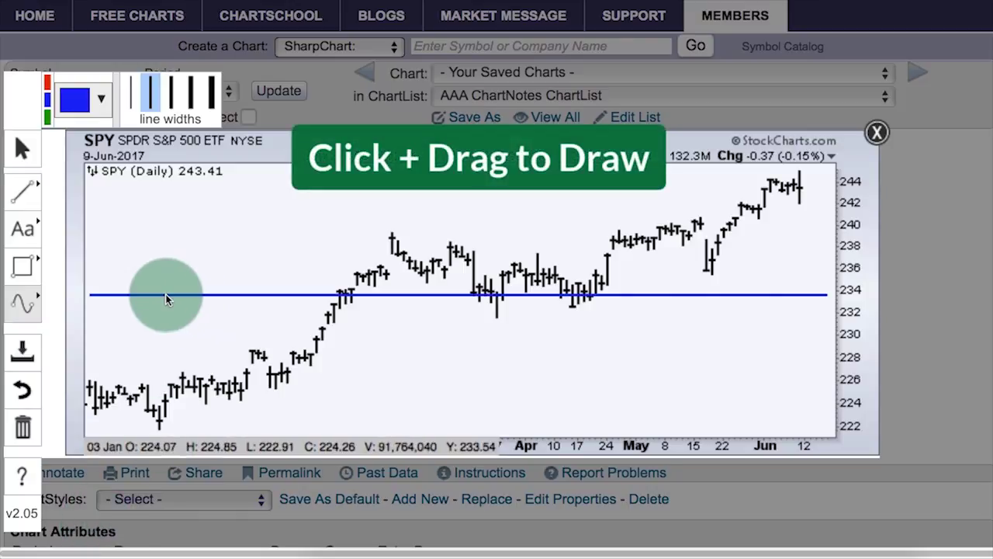
left_click_drag(169, 299, 217, 312)
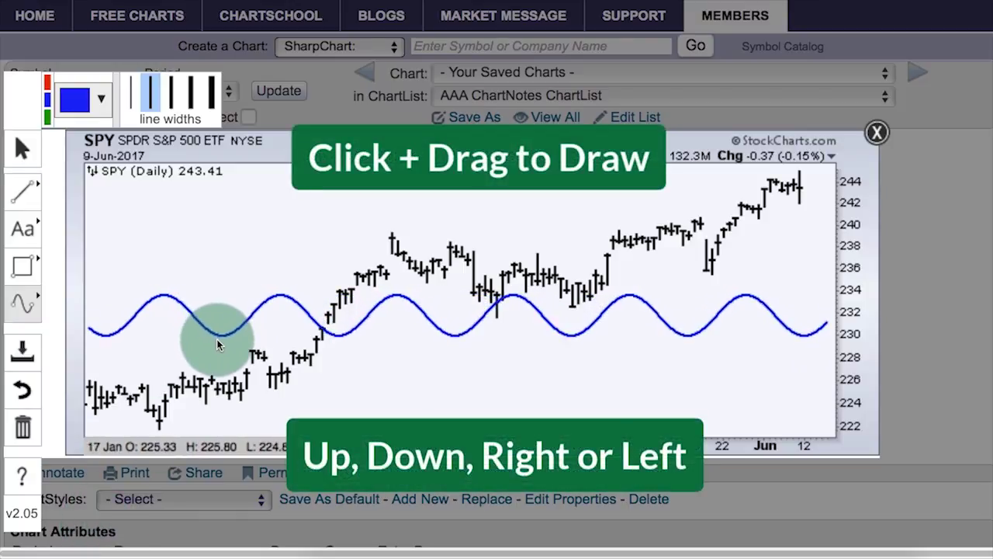
left_click_drag(219, 372, 269, 226)
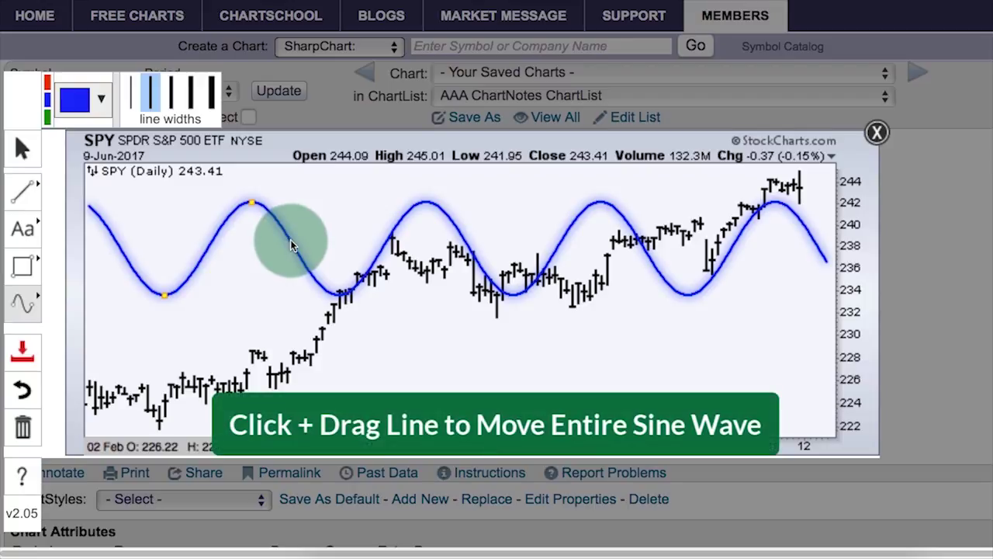
left_click_drag(289, 245, 337, 297)
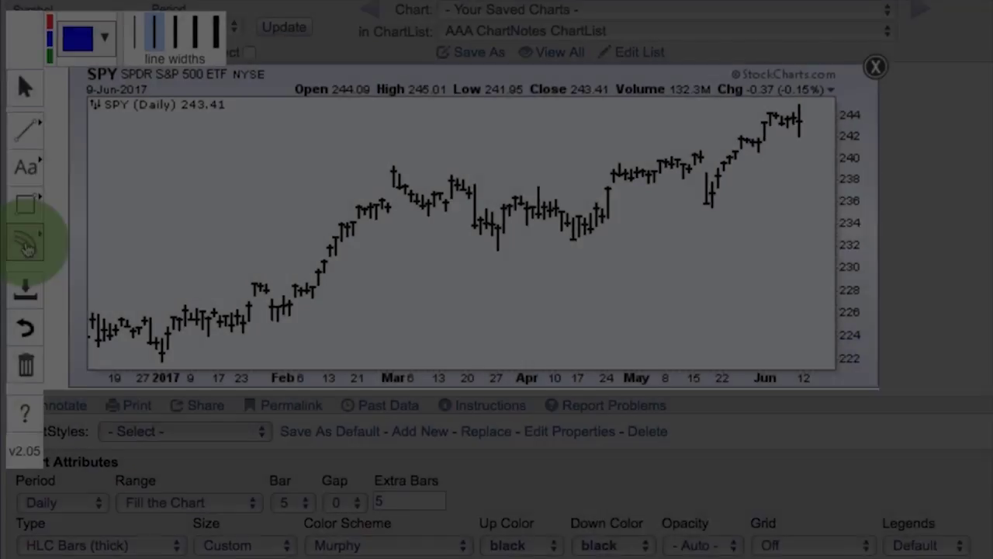
Draw a Raff Regression channel from the late-December low to mid-February, and move it over the early-March to mid-April bars.
left_click(27, 245)
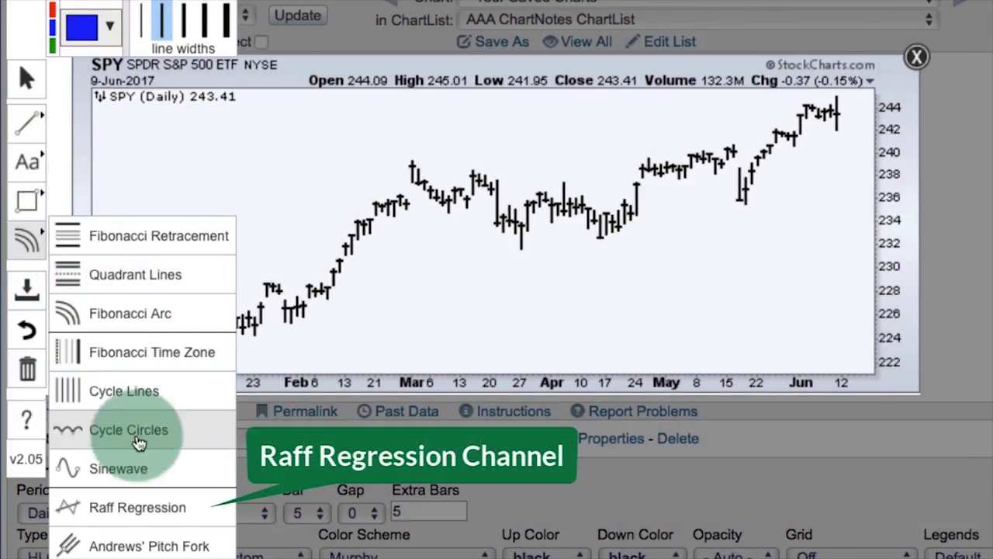
left_click(129, 508)
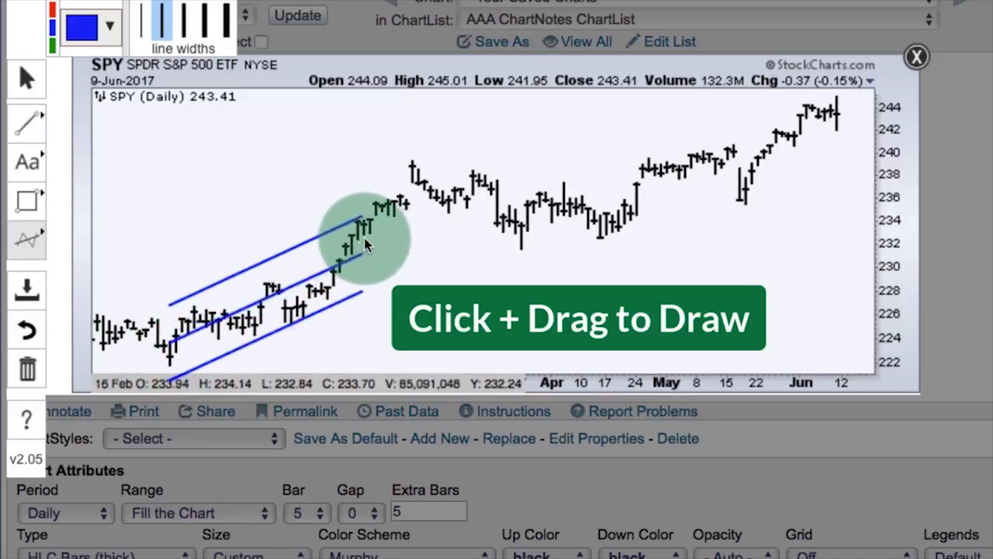
left_click_drag(417, 205, 374, 243)
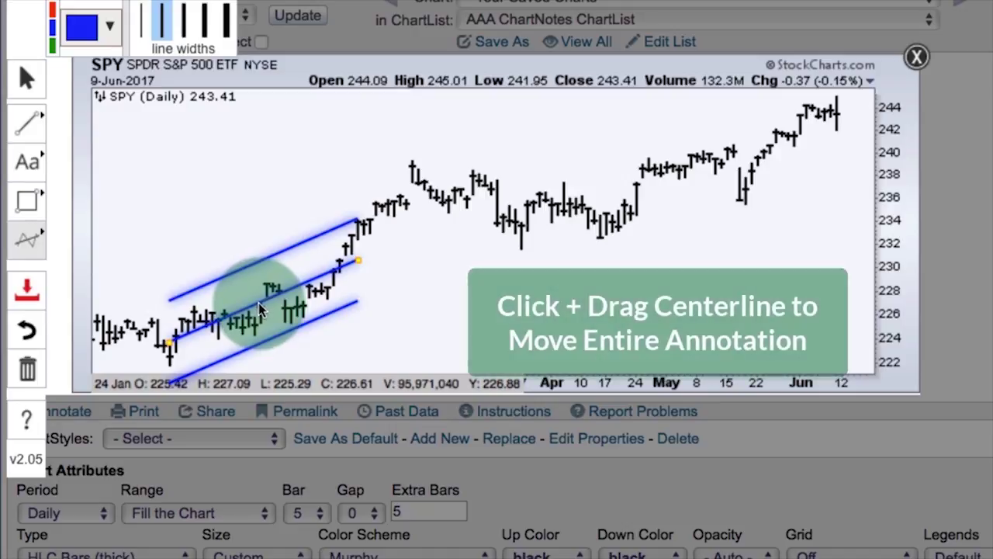
mouse_move(261, 309)
left_mouse_down()
mouse_move(334, 268)
mouse_move(506, 262)
left_mouse_up()
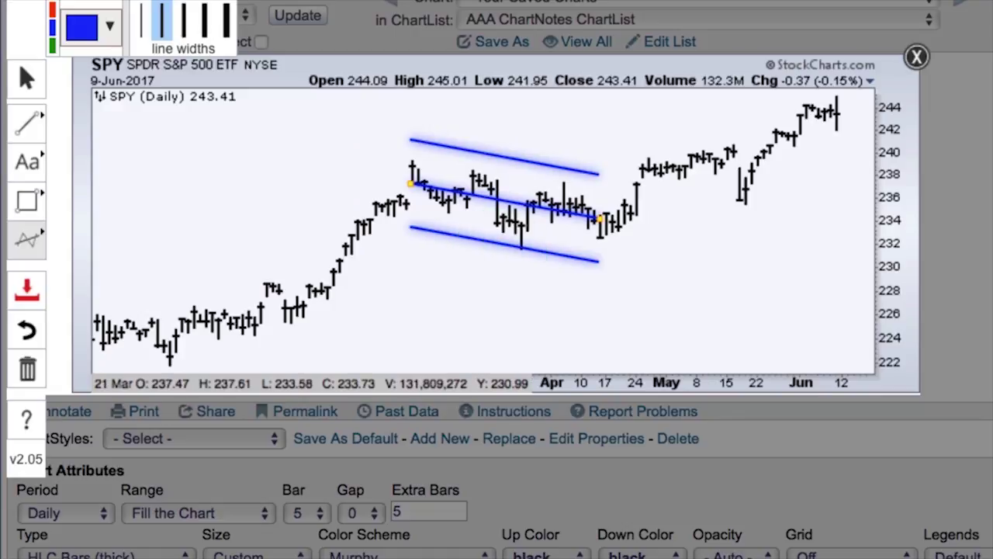
left_click(627, 226)
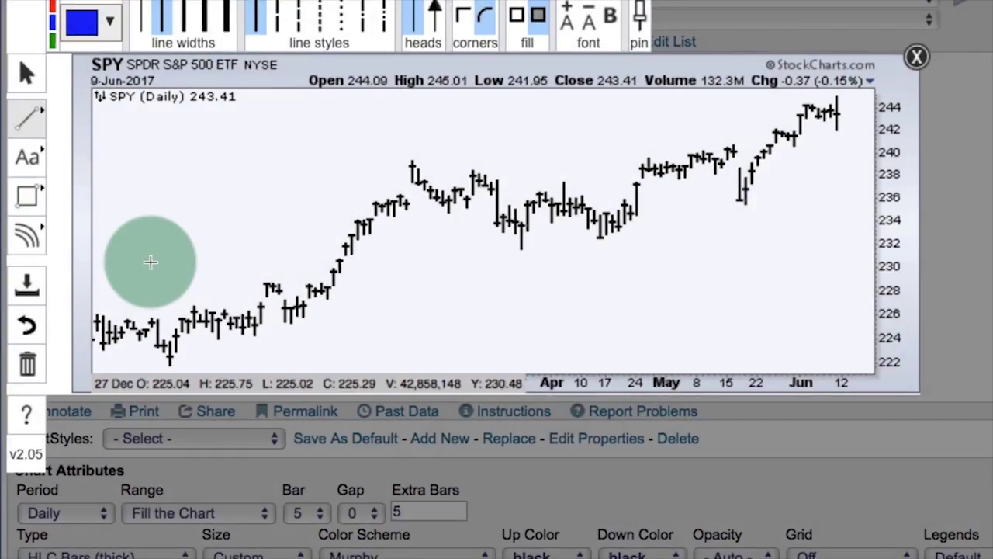
Draw an Andrews' Pitch Fork anchored at the late-December low, the late-January high and the following low around the end of January.
left_click(27, 234)
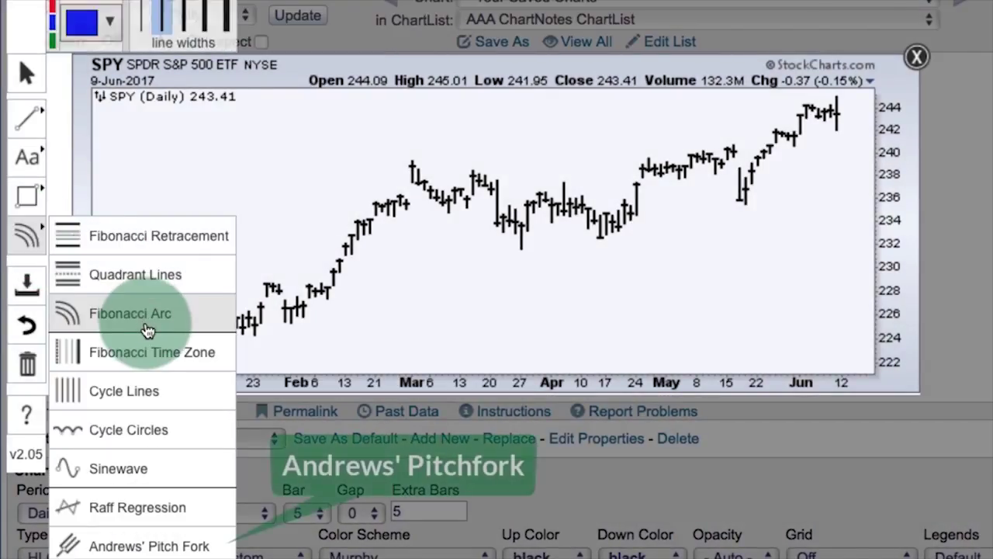
left_click(136, 547)
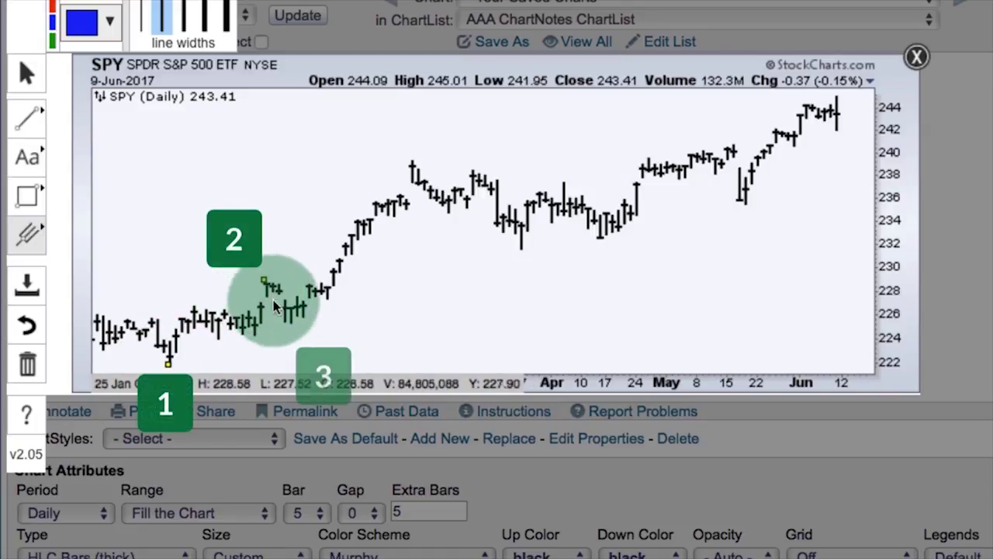
left_click(293, 324)
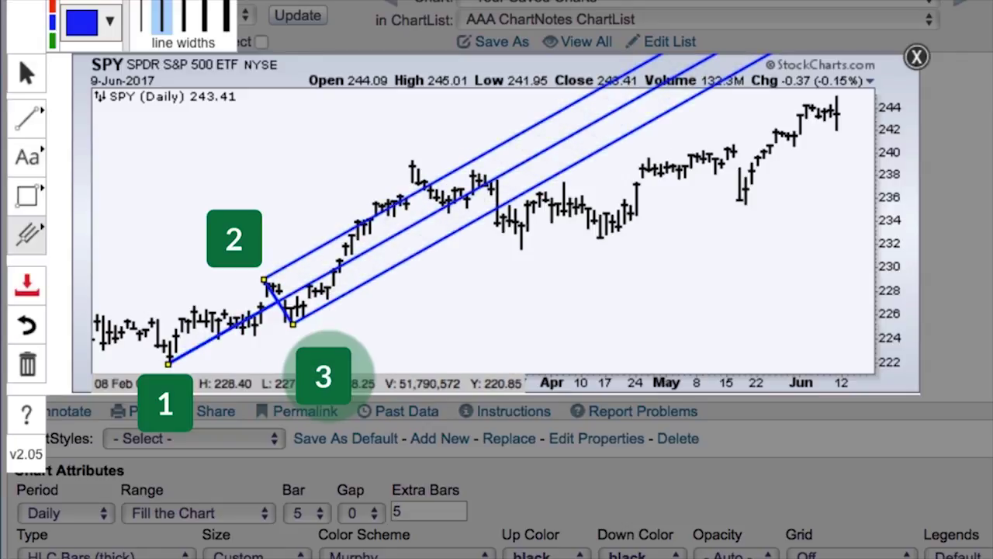
Adjust the Andrews' Pitch Fork by repositioning its anchor points at the late-December low and the late-January high.
left_click(166, 361)
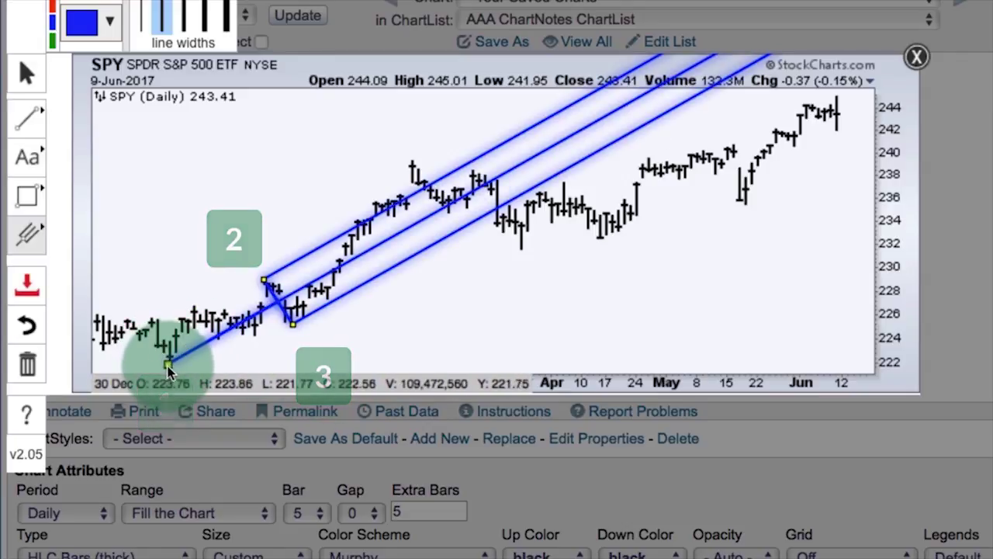
mouse_move(168, 367)
left_mouse_down()
mouse_move(173, 338)
mouse_move(155, 312)
mouse_move(167, 363)
left_mouse_up()
mouse_move(265, 281)
left_mouse_down()
mouse_move(268, 255)
mouse_move(332, 288)
mouse_move(453, 277)
mouse_move(440, 268)
left_mouse_up()
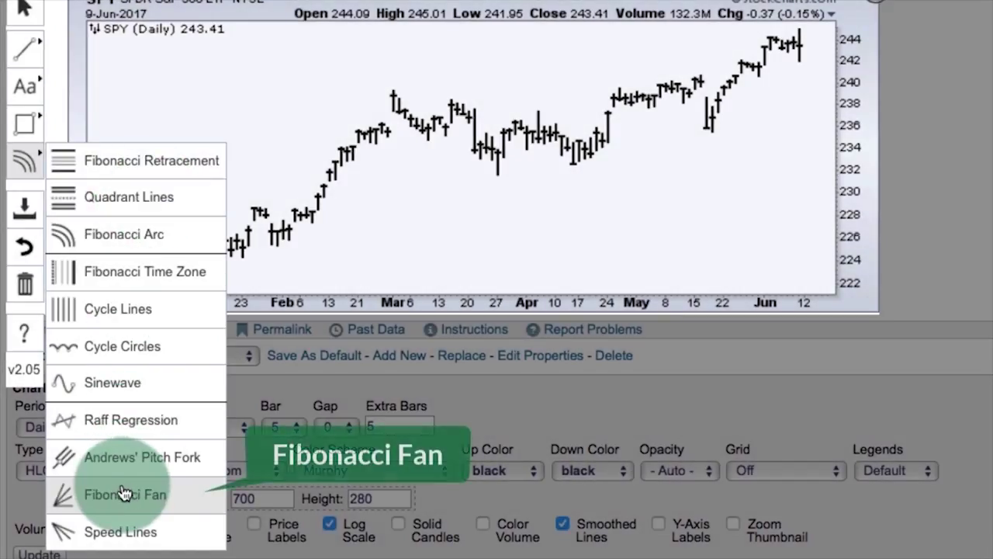
Draw a Fibonacci Fan from the late-December low to the early-March high, and adjust its endpoints, moving the upper one to about 6 April near 237.
left_click(121, 502)
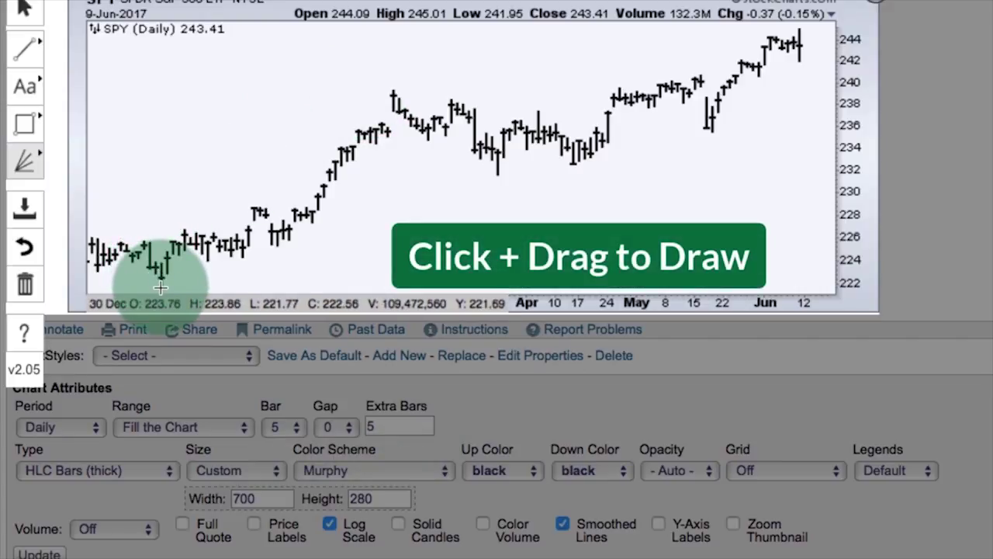
mouse_move(163, 283)
left_mouse_down()
mouse_move(304, 182)
mouse_move(392, 91)
left_mouse_up()
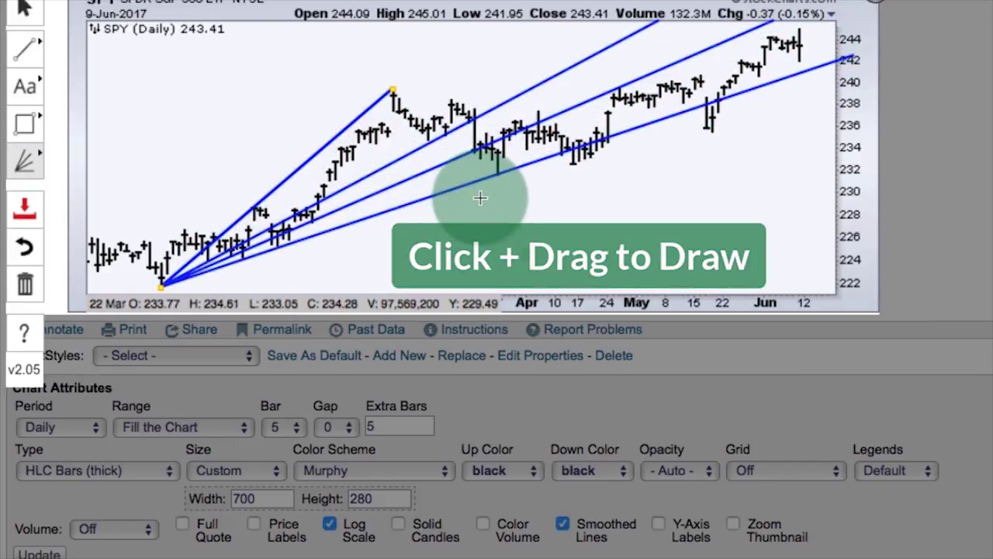
left_click_drag(392, 93, 541, 117)
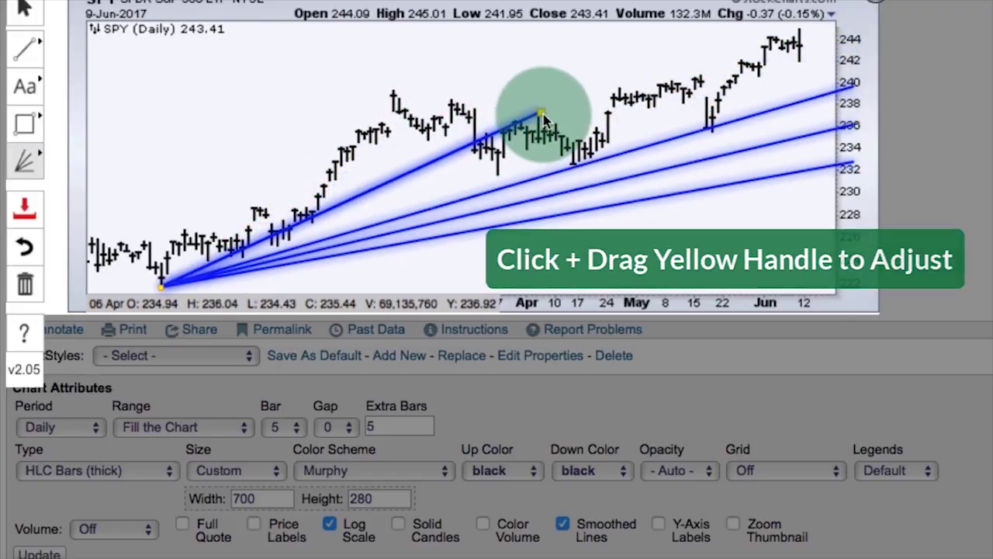
mouse_move(173, 295)
left_mouse_down()
mouse_move(206, 276)
mouse_move(229, 225)
left_mouse_up()
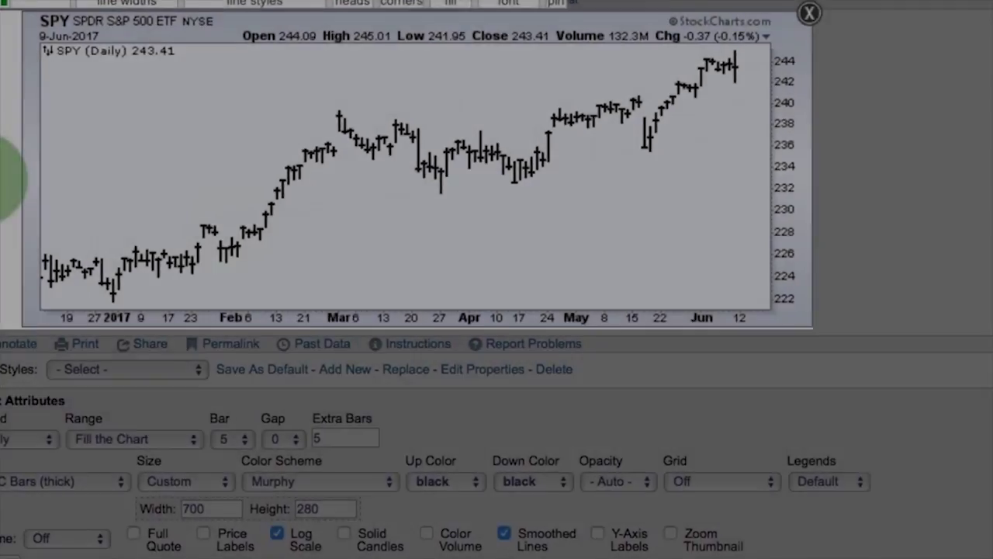
Draw Speed Lines from the early-March high near 239 down to the late-March low near 231.
left_click(7, 222)
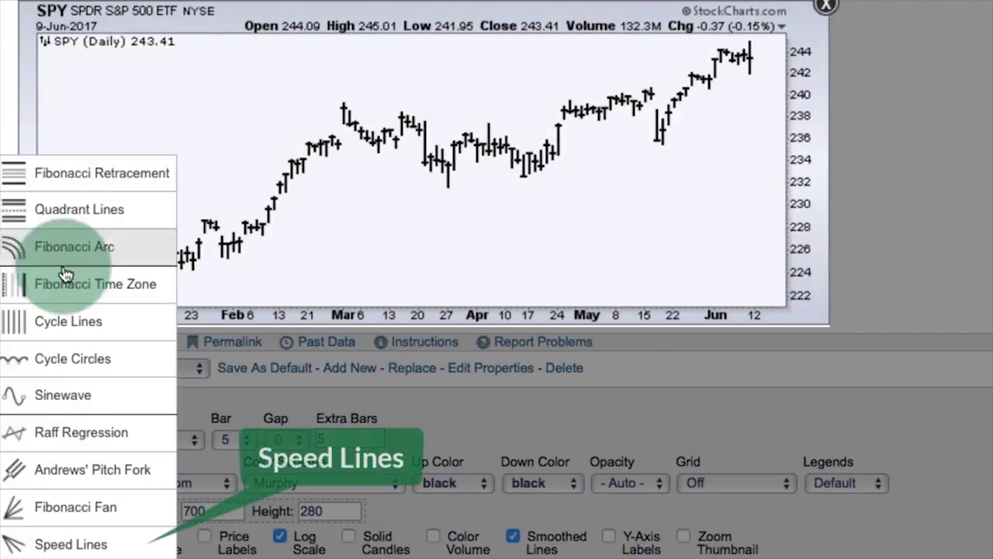
left_click(67, 543)
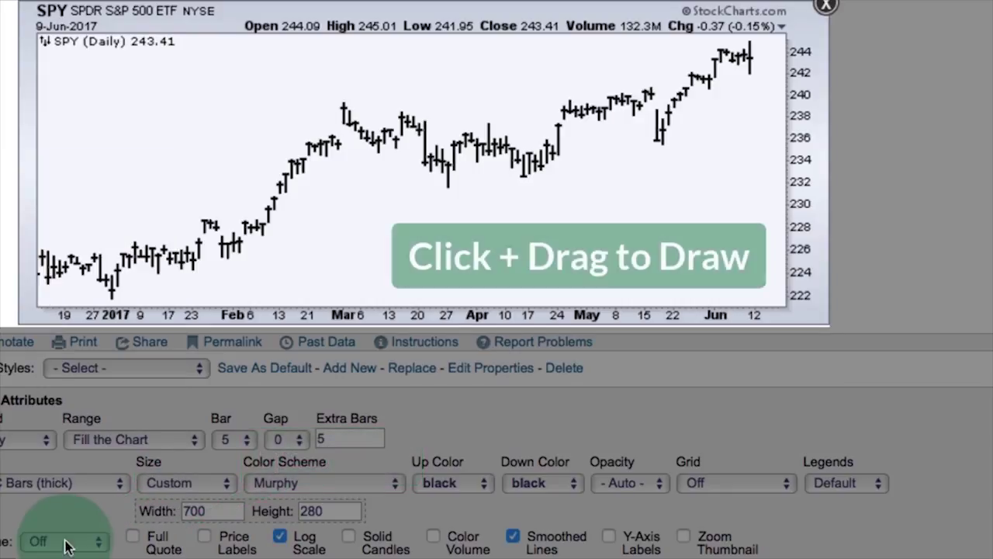
left_click_drag(310, 128, 450, 199)
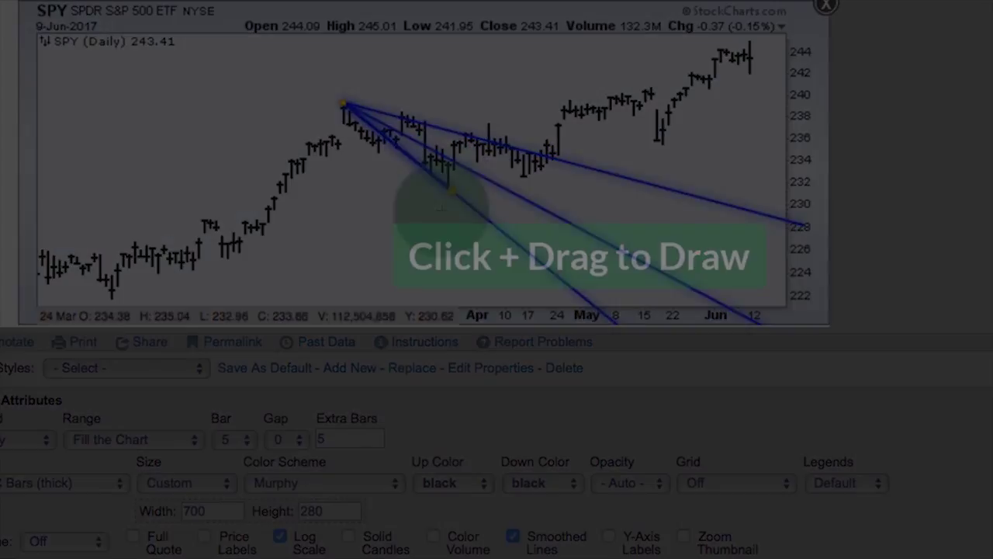